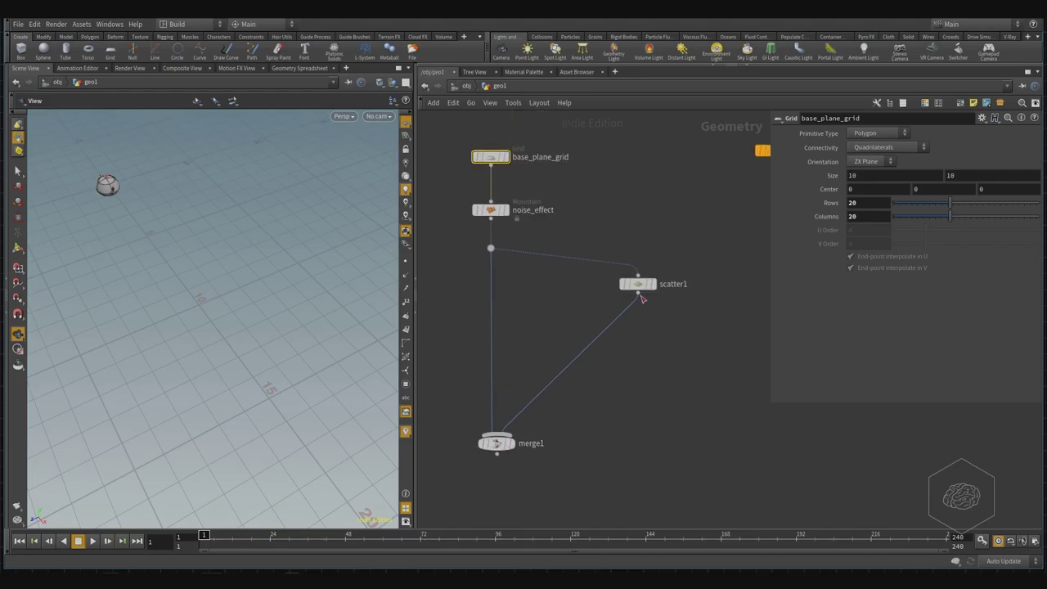
Step: Display scatter1's 1000 scattered points in the viewport and open Display Options
left_click(647, 290)
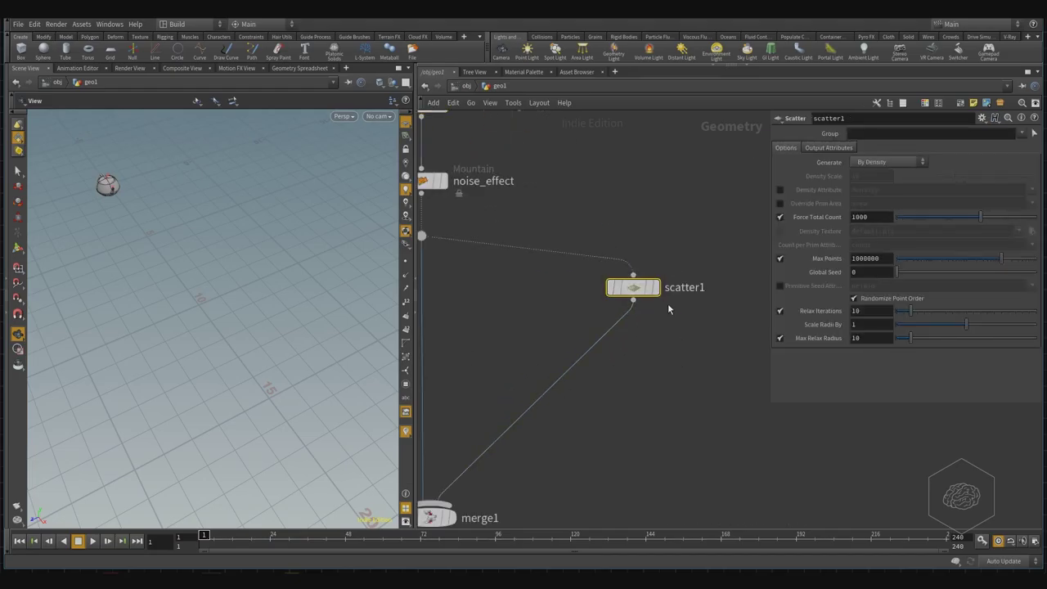
key("r")
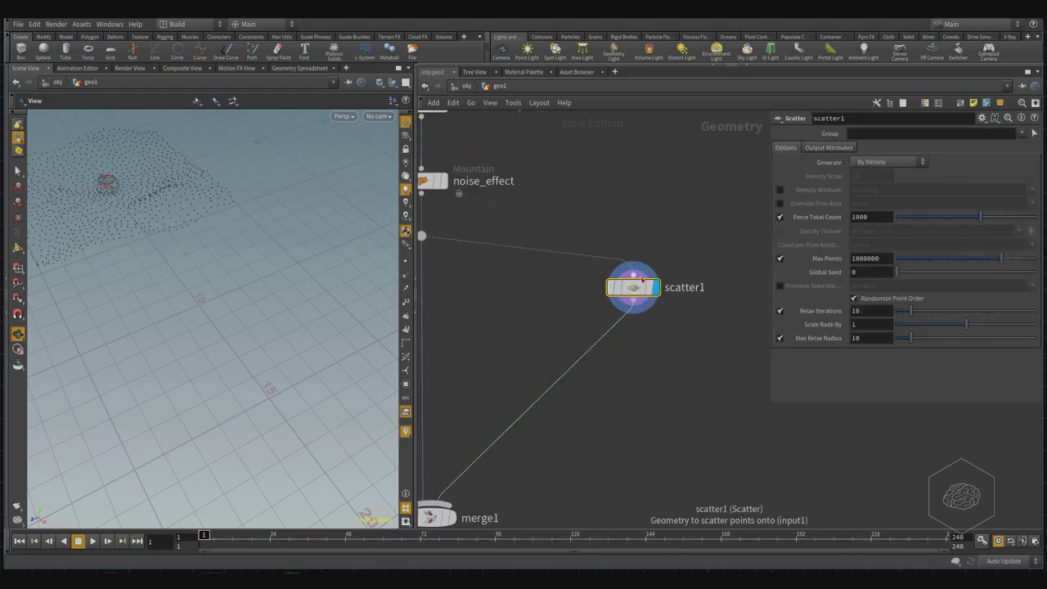
scroll(215, 295, "up", 3)
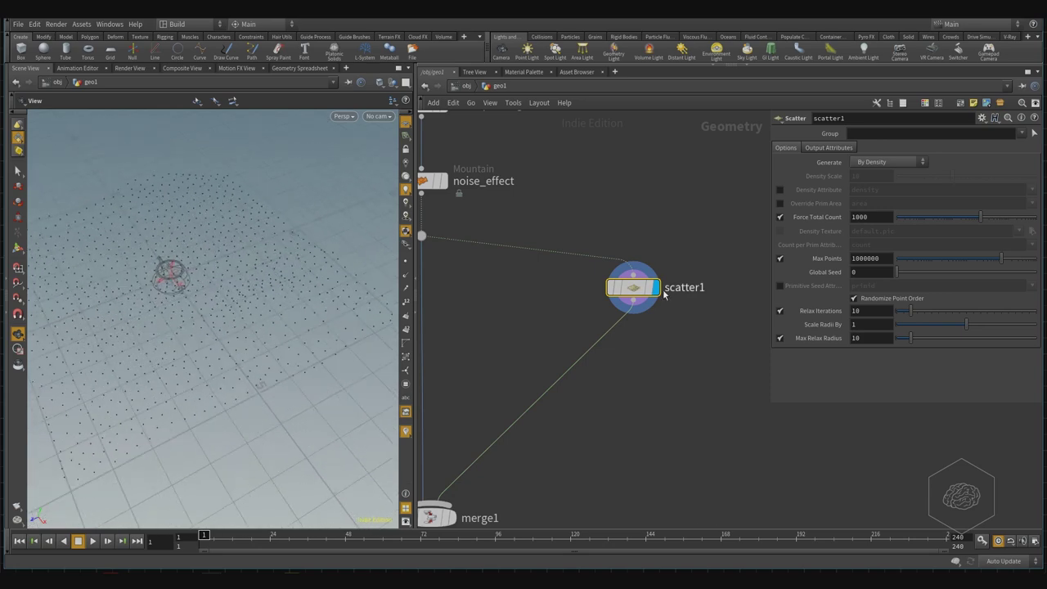
left_click(659, 316)
scroll(211, 320, "up", 5)
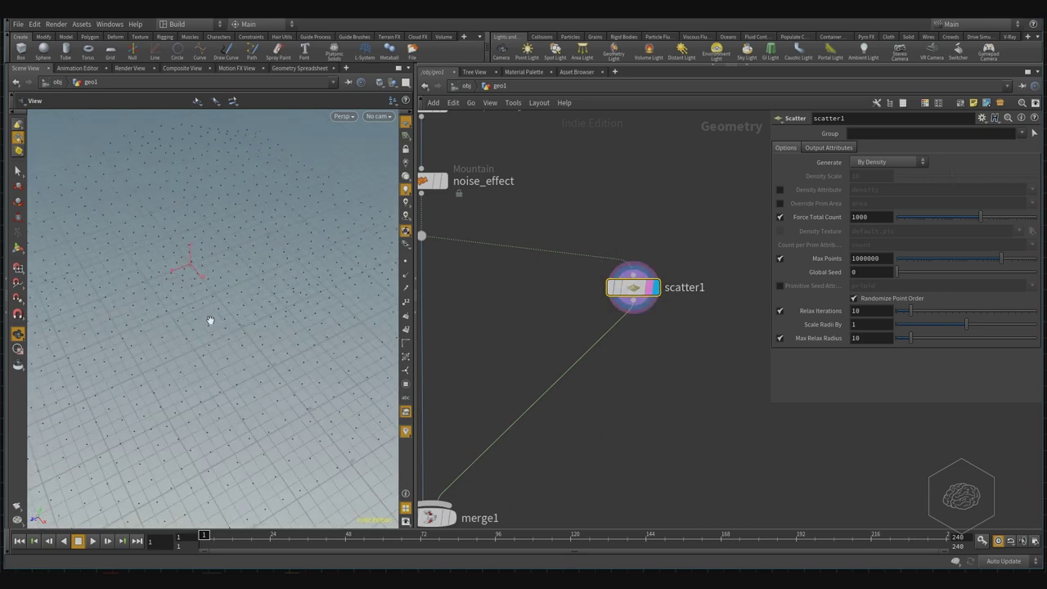
scroll(255, 306, "down", 4)
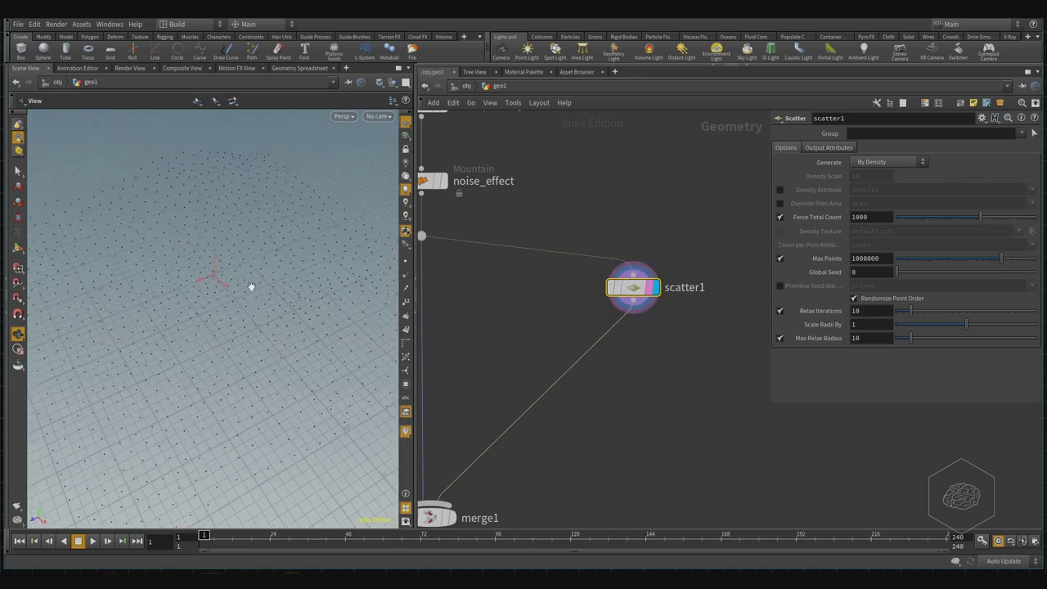
key("d")
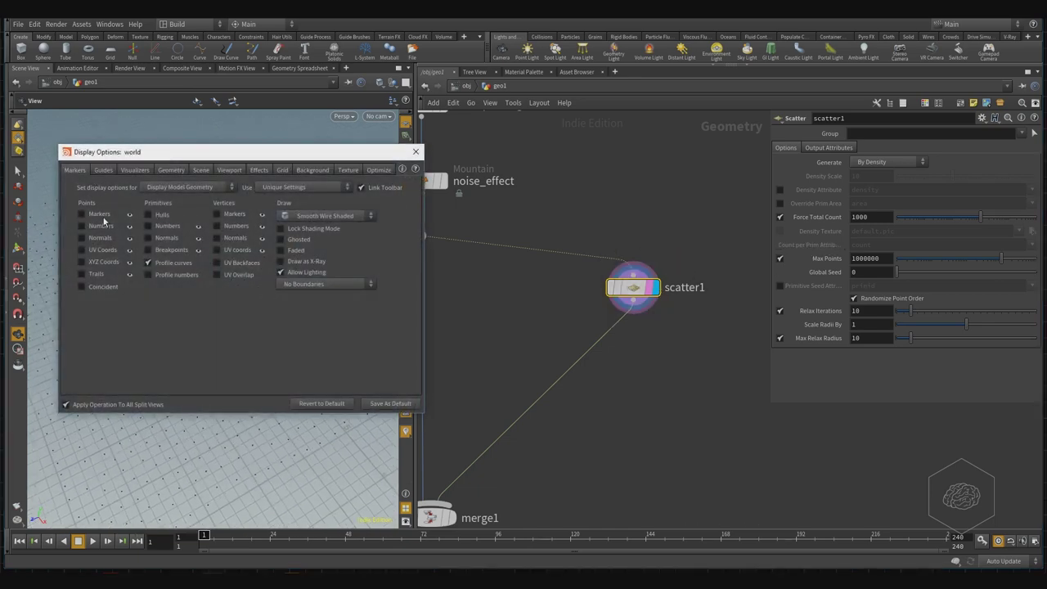
Step: Turn off the origin gnomon and set the Background Color Scheme to Dark
left_click(103, 170)
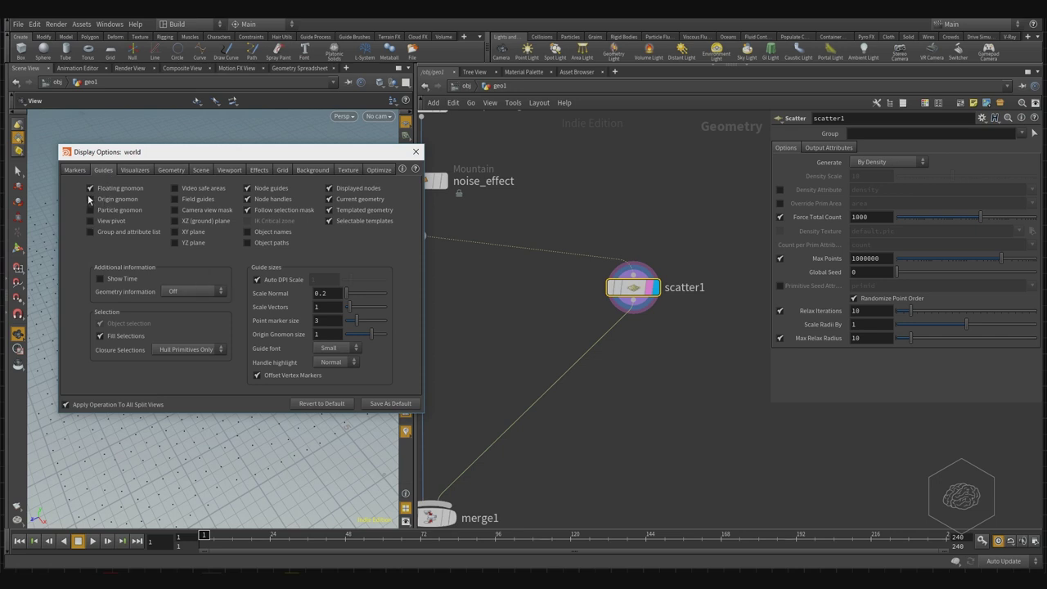
left_click(90, 200)
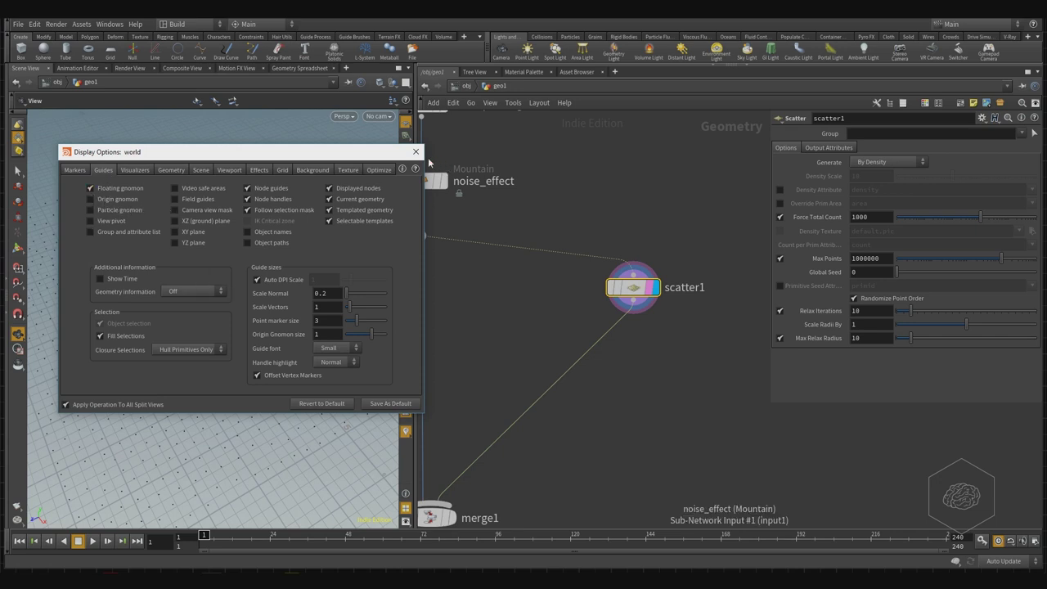
left_click(313, 169)
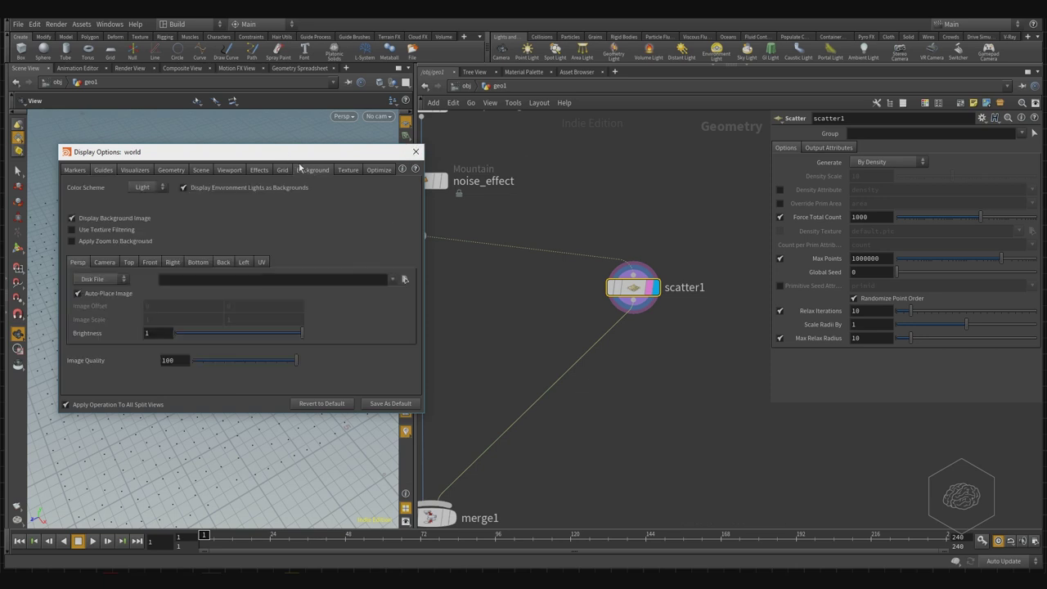
left_click_drag(295, 155, 624, 142)
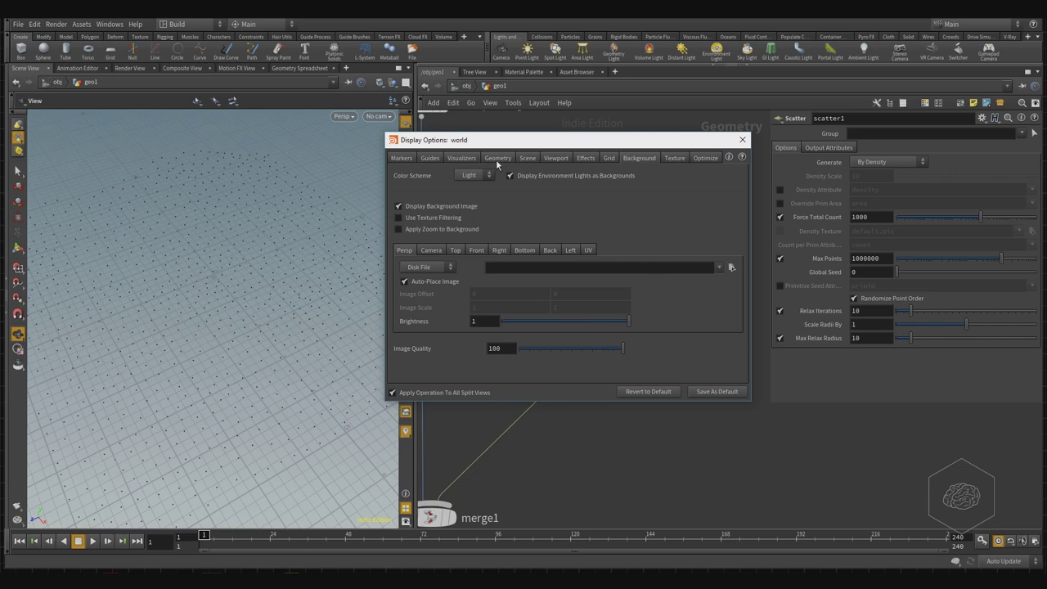
left_click(469, 177)
left_click(470, 198)
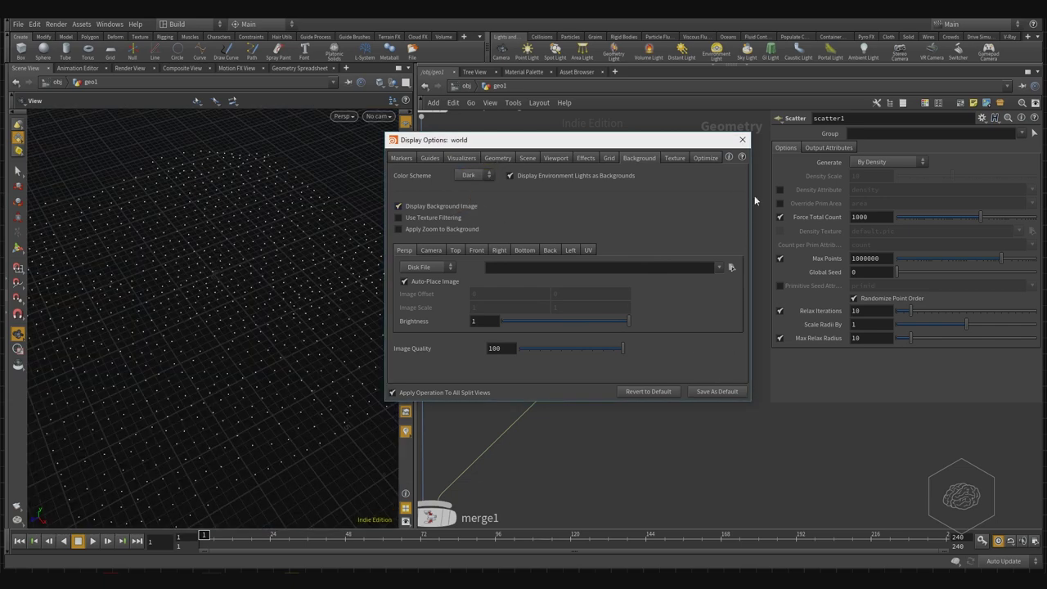
left_click(742, 140)
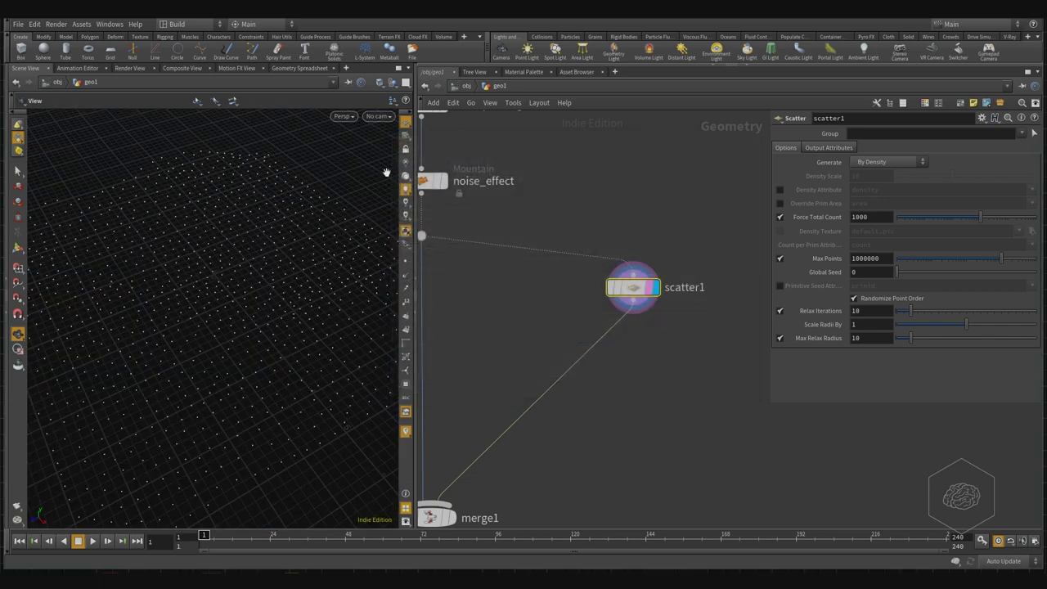
Step: Turn off the reference grid and orbit to a low, near edge-on view of the points
left_click(406, 122)
mouse_move(227, 282)
left_mouse_down()
mouse_move(266, 270)
mouse_move(246, 278)
left_mouse_up()
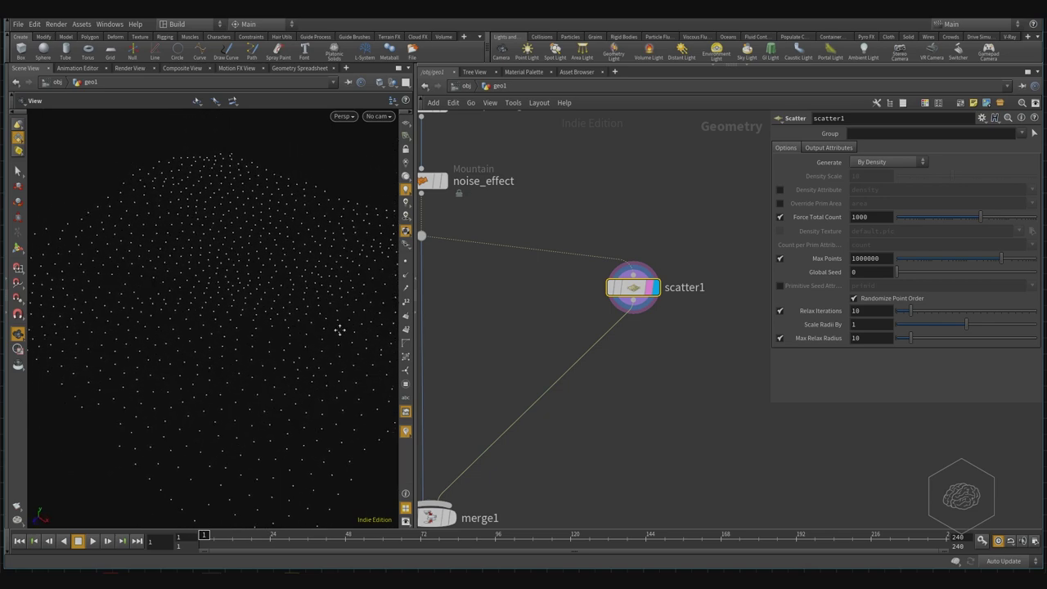
mouse_move(339, 327)
left_mouse_down()
mouse_move(319, 300)
mouse_move(250, 310)
mouse_move(302, 320)
mouse_move(248, 335)
mouse_move(234, 361)
mouse_move(253, 352)
mouse_move(249, 298)
mouse_move(257, 328)
left_mouse_up()
mouse_move(713, 228)
left_mouse_down()
mouse_move(575, 321)
mouse_move(592, 302)
left_mouse_up()
mouse_move(313, 440)
left_mouse_down()
mouse_move(274, 374)
mouse_move(257, 374)
left_mouse_up()
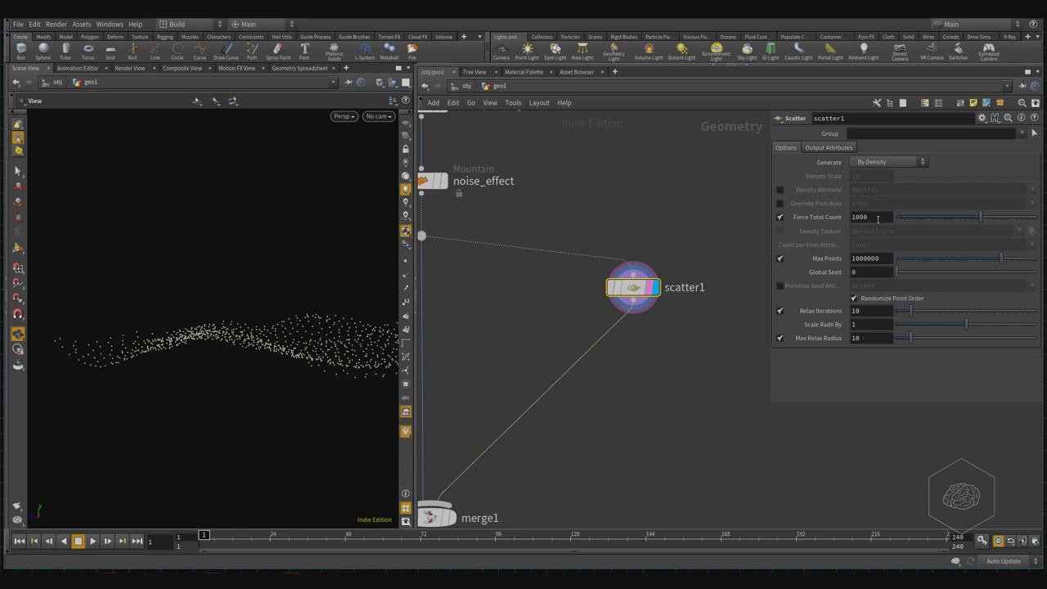
Step: Set scatter1's Force Total Count to 10000 and check the points in Front and Top views
left_click(878, 219)
type("0")
key("Return")
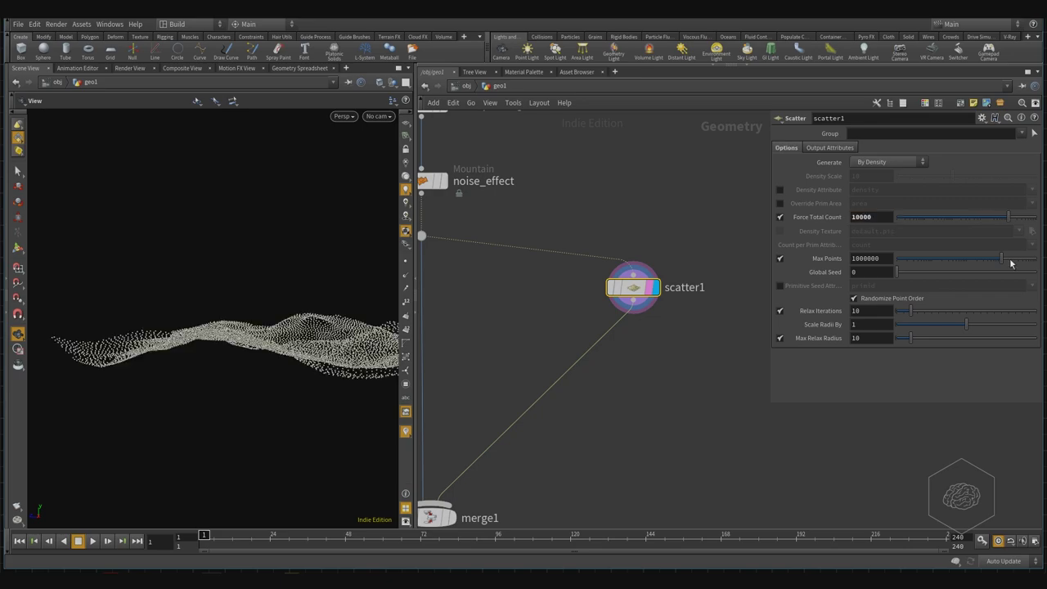
mouse_move(180, 257)
left_mouse_down()
mouse_move(277, 309)
mouse_move(218, 400)
mouse_move(351, 367)
mouse_move(283, 355)
mouse_move(248, 374)
mouse_move(251, 311)
mouse_move(234, 360)
mouse_move(193, 357)
mouse_move(311, 355)
left_mouse_up()
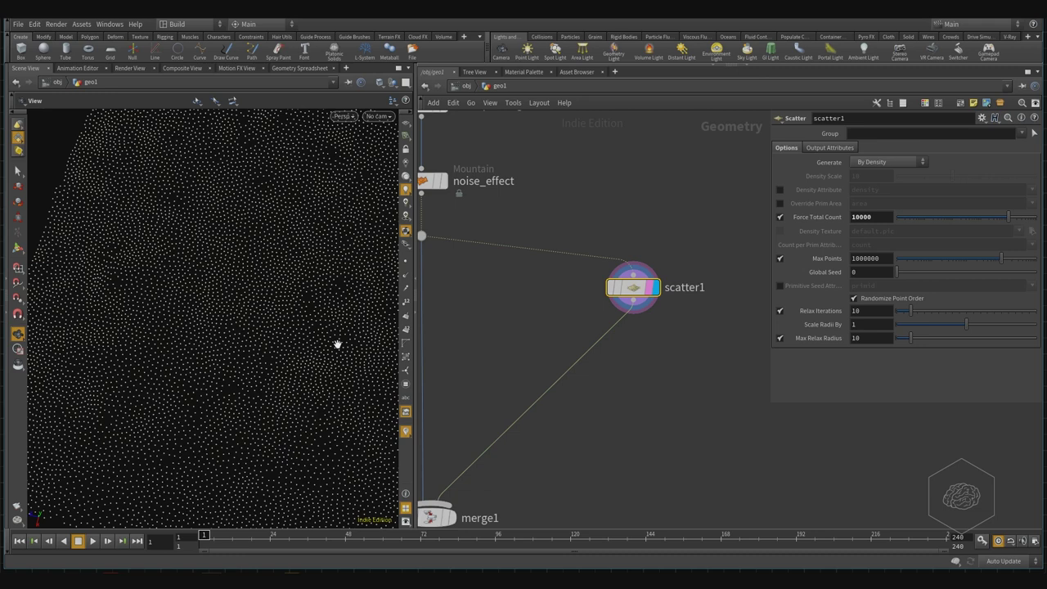
key("space+3")
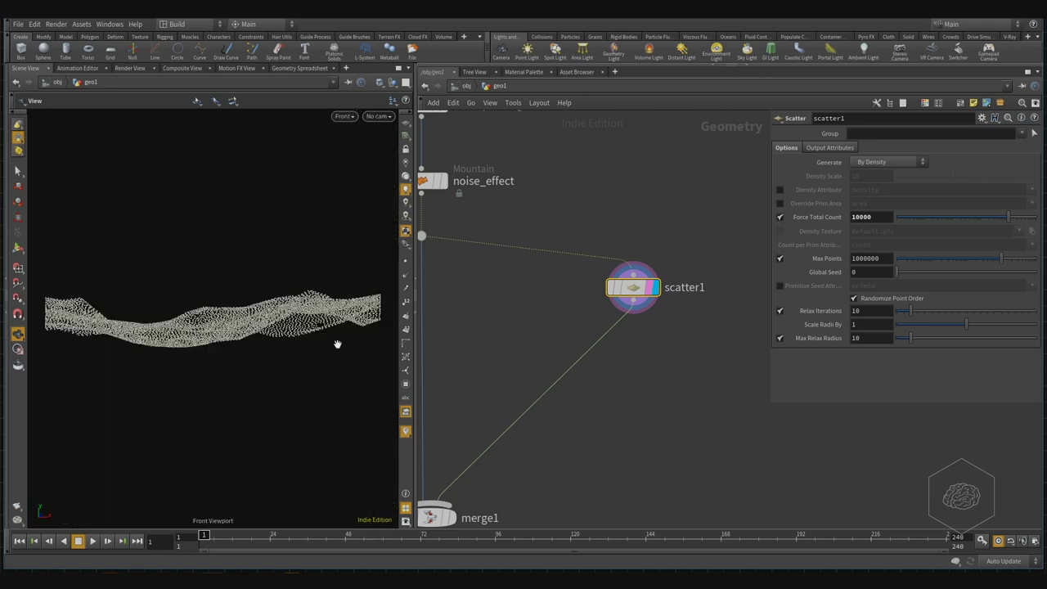
key("space+2")
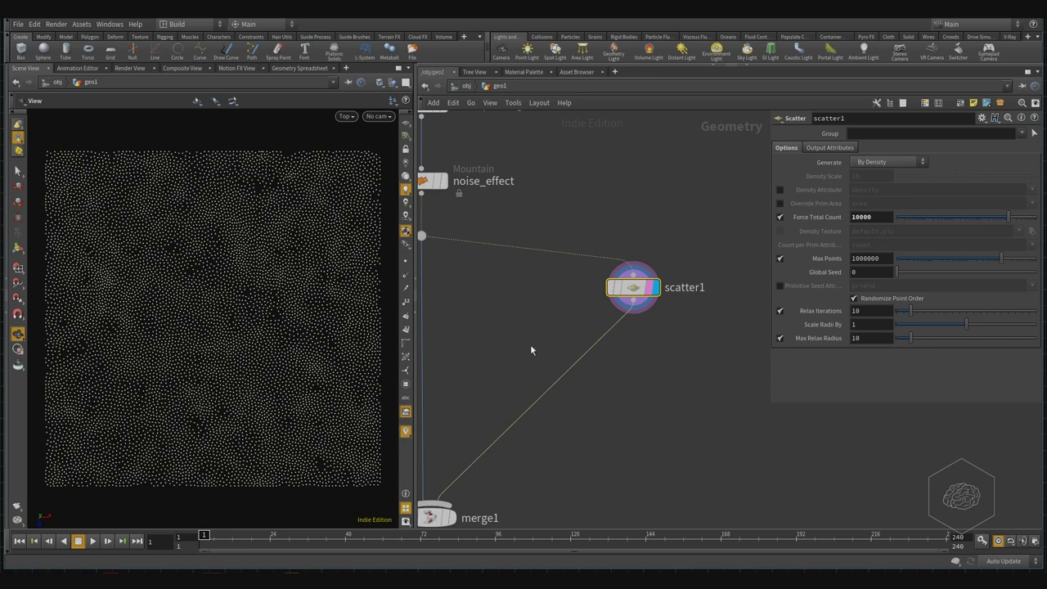
left_click(887, 216)
key("BackSpace")
key("Return")
left_click(881, 216)
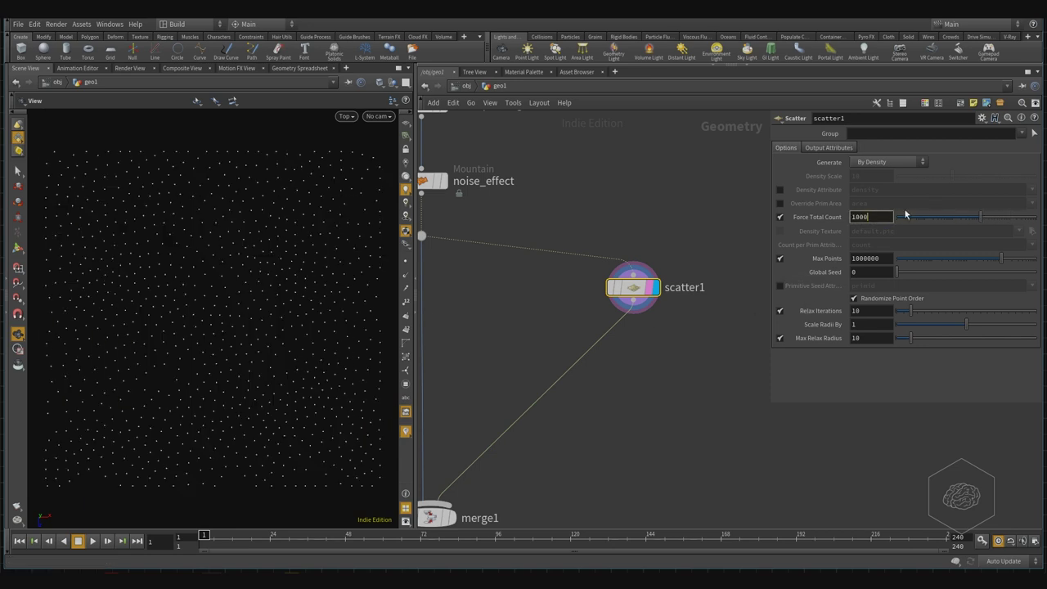
type("0")
key("Return")
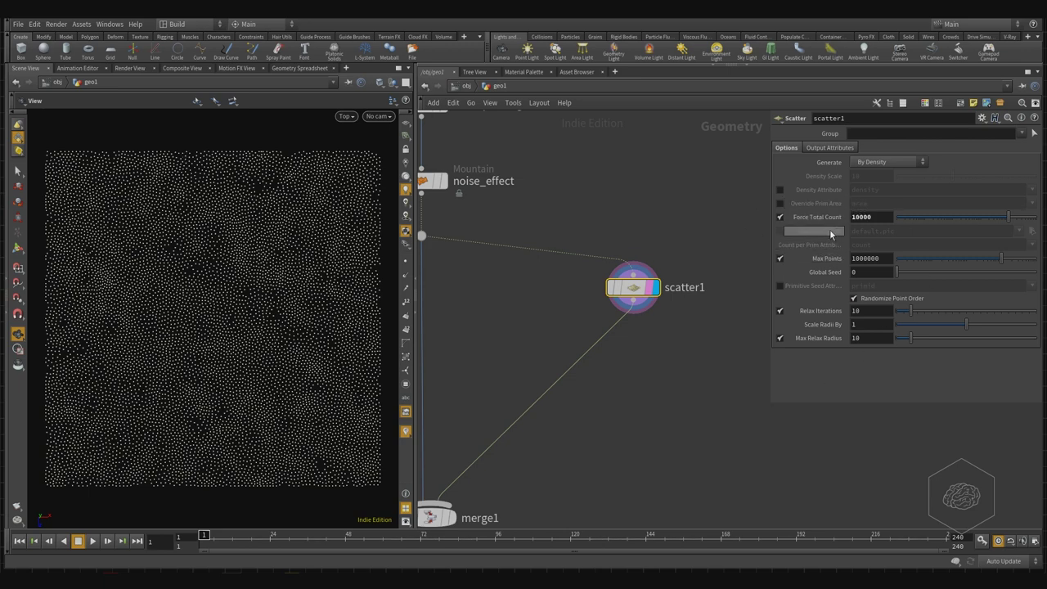
Step: Switch scatter1's Generate method from By Density to Count per Primitive
left_click(878, 163)
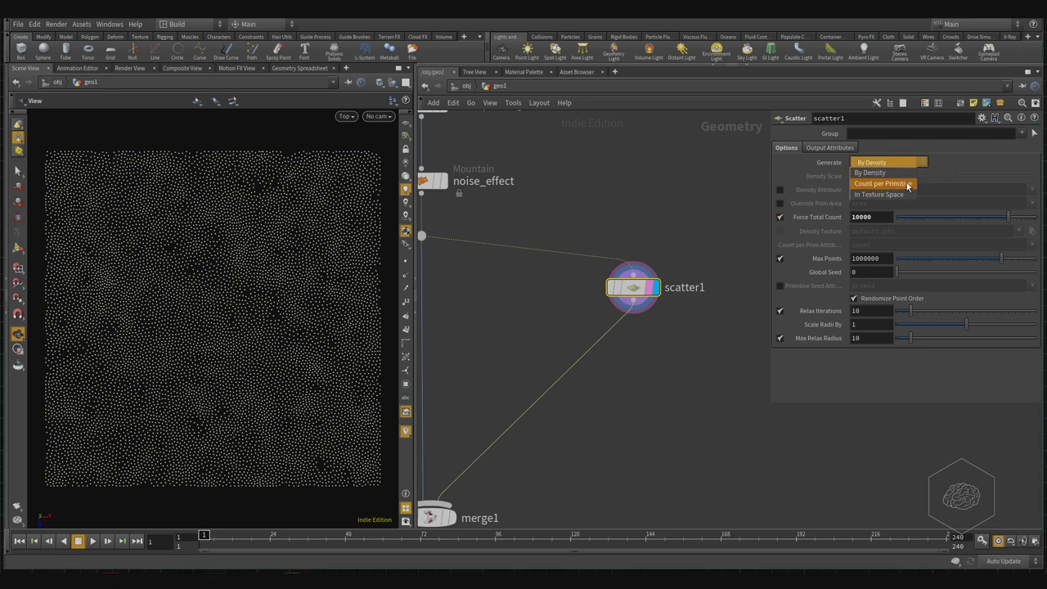
left_click(908, 184)
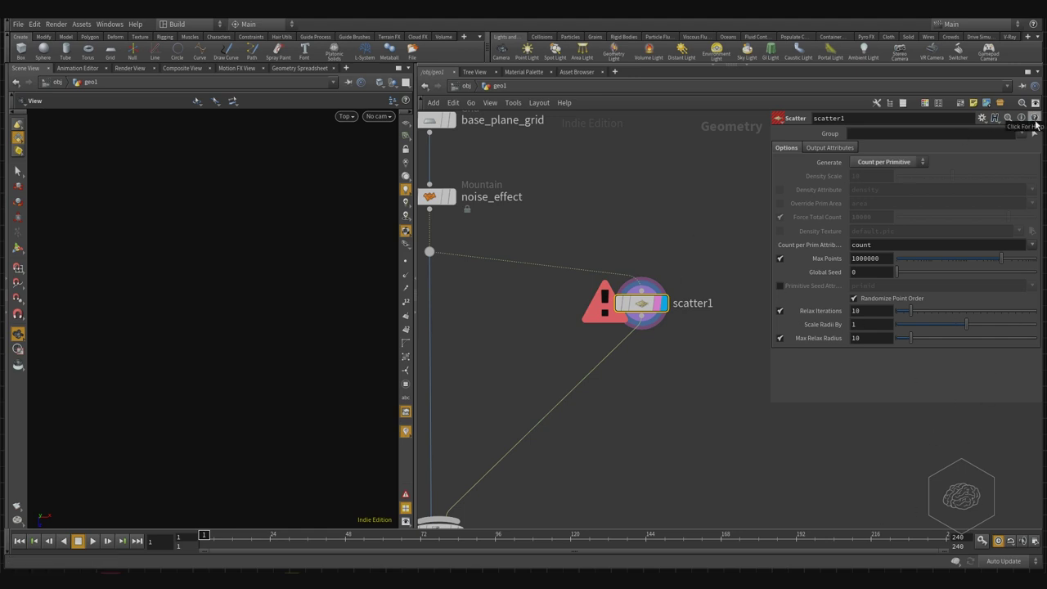
Step: Open the Scatter node help page, enlarge it and scroll to the Generate section
left_click(1032, 118)
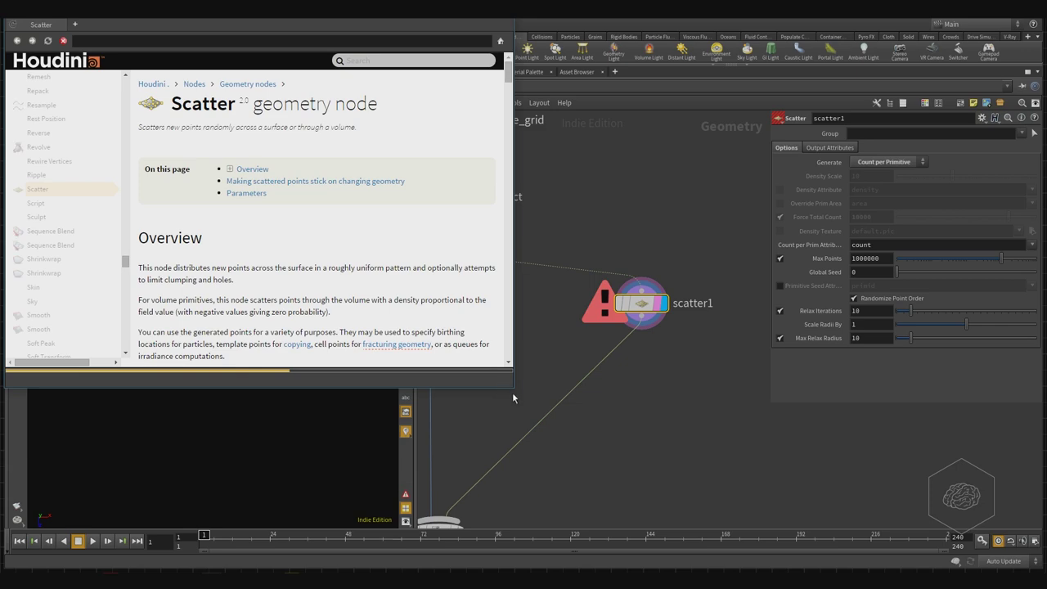
mouse_move(512, 388)
left_mouse_down()
mouse_move(597, 445)
mouse_move(746, 503)
left_mouse_up()
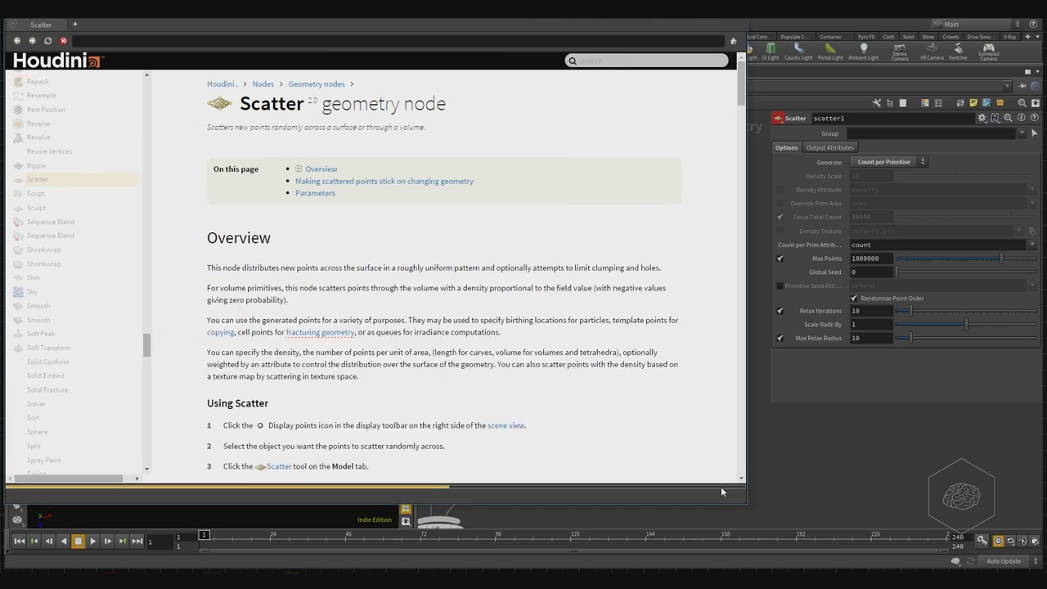
scroll(377, 314, "down", 5)
scroll(377, 313, "down", 5)
scroll(377, 314, "down", 8)
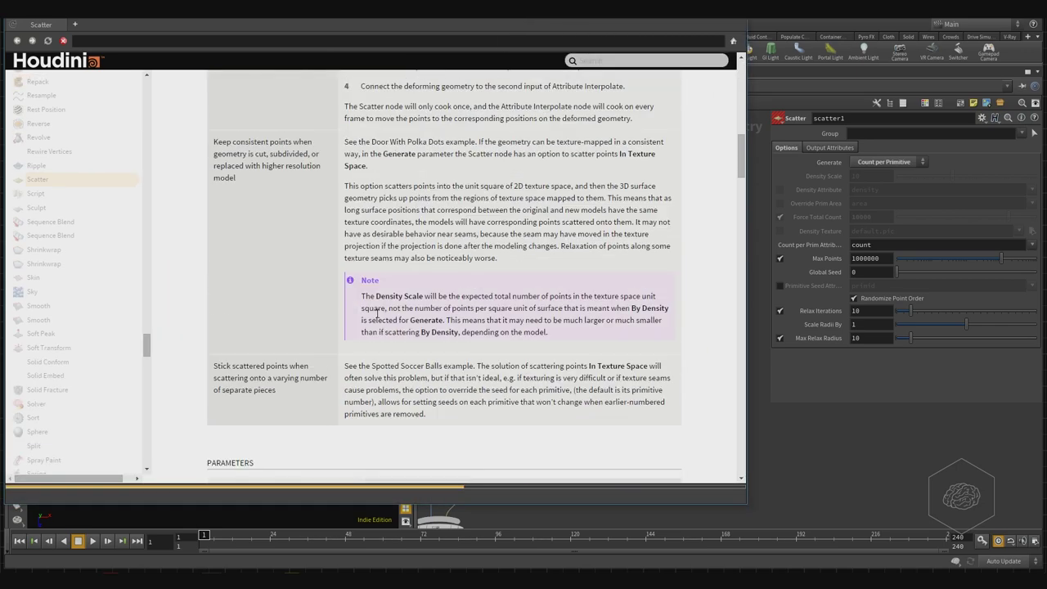
scroll(377, 314, "down", 8)
scroll(377, 314, "down", 6)
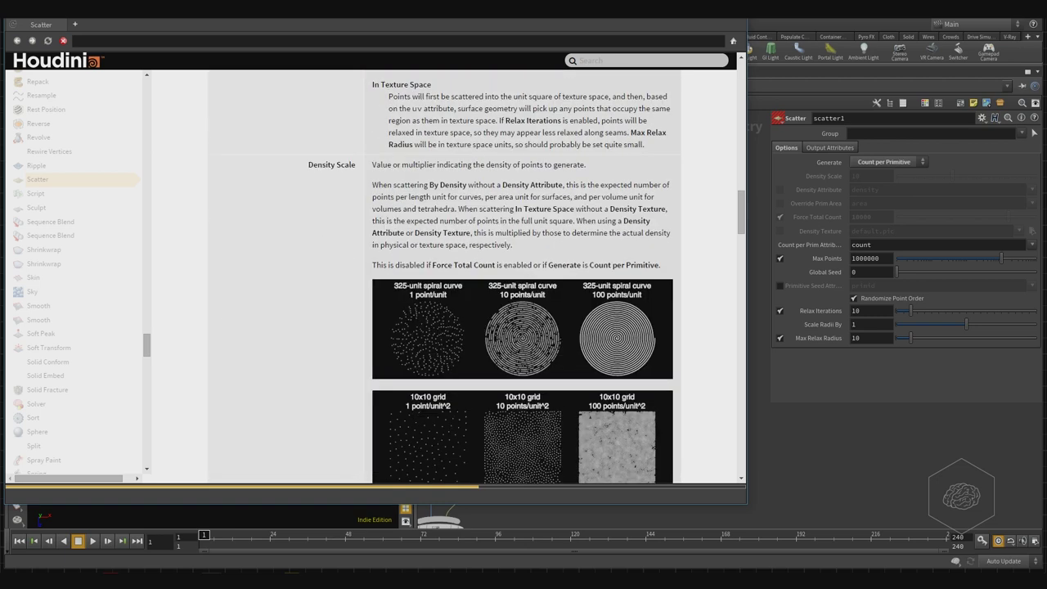
scroll(378, 312, "up", 1)
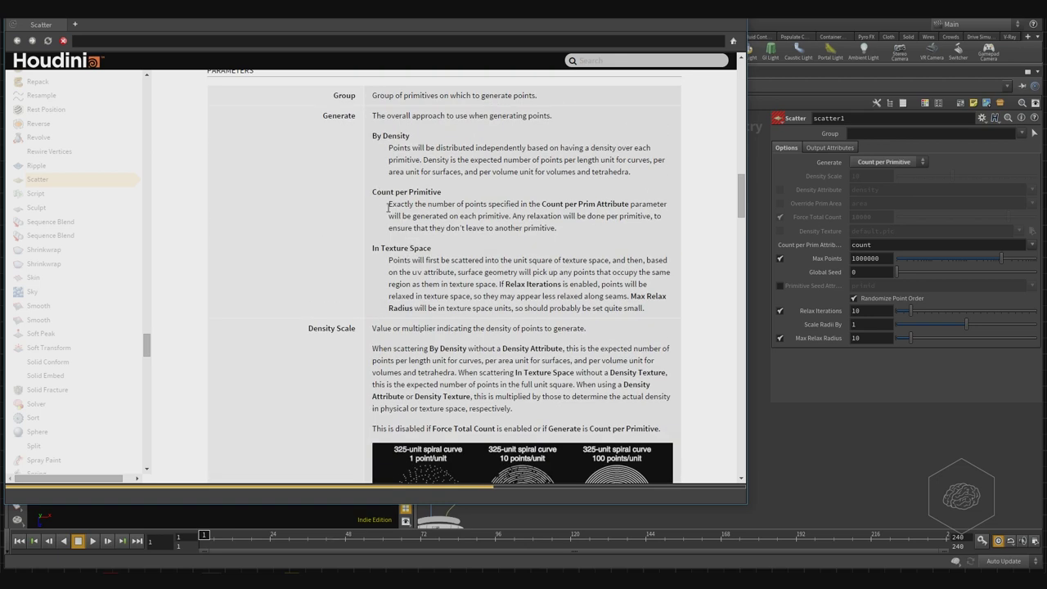
Step: Read the Count per Primitive description and reposition the help window
mouse_move(389, 205)
left_mouse_down()
mouse_move(594, 249)
mouse_move(600, 234)
left_mouse_up()
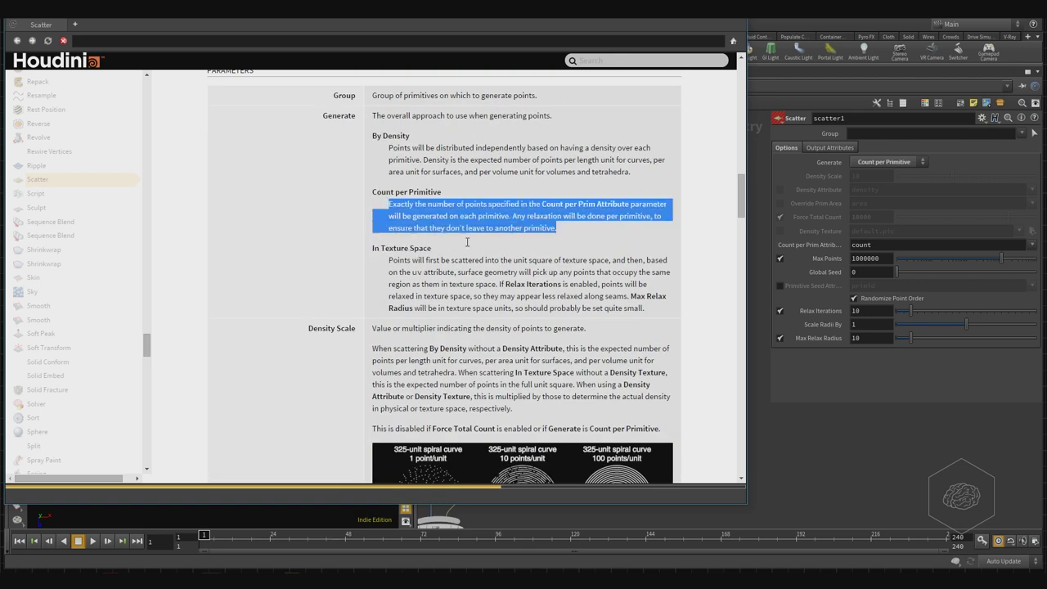
left_click(580, 233)
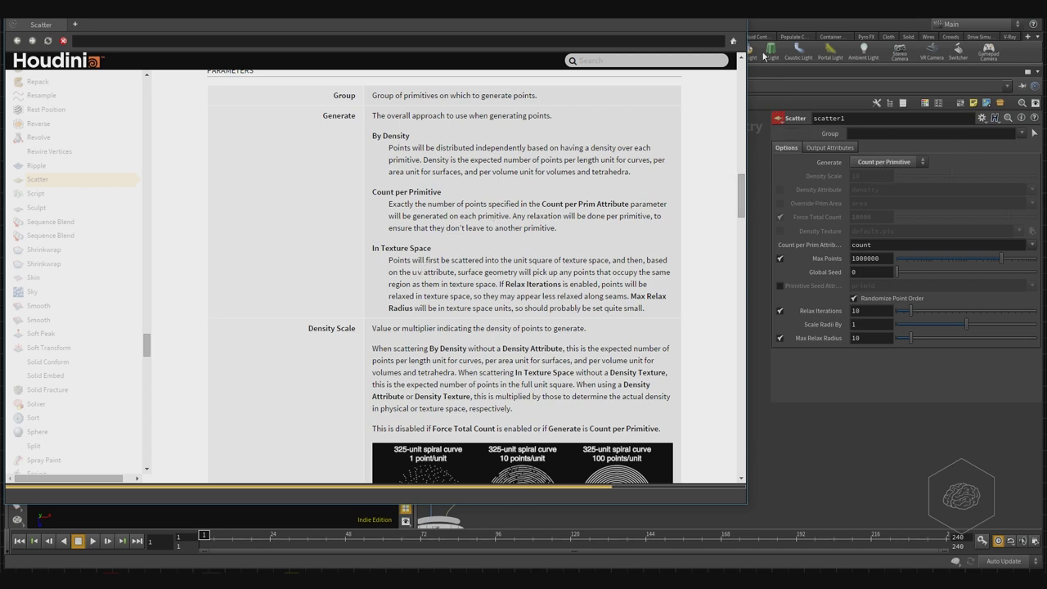
left_click_drag(651, 20, 634, 28)
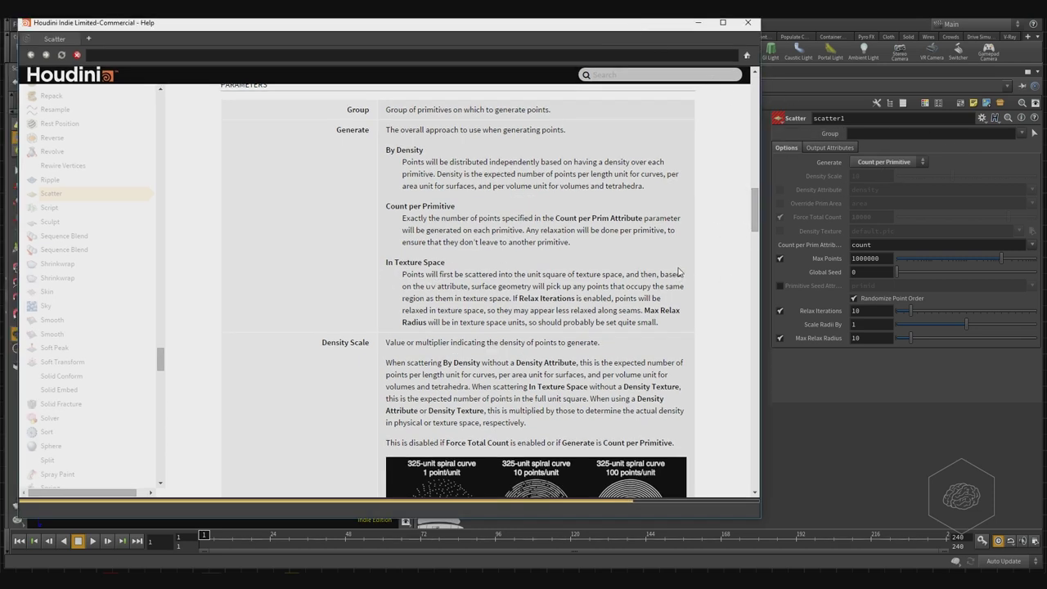
scroll(717, 150, "down", 1)
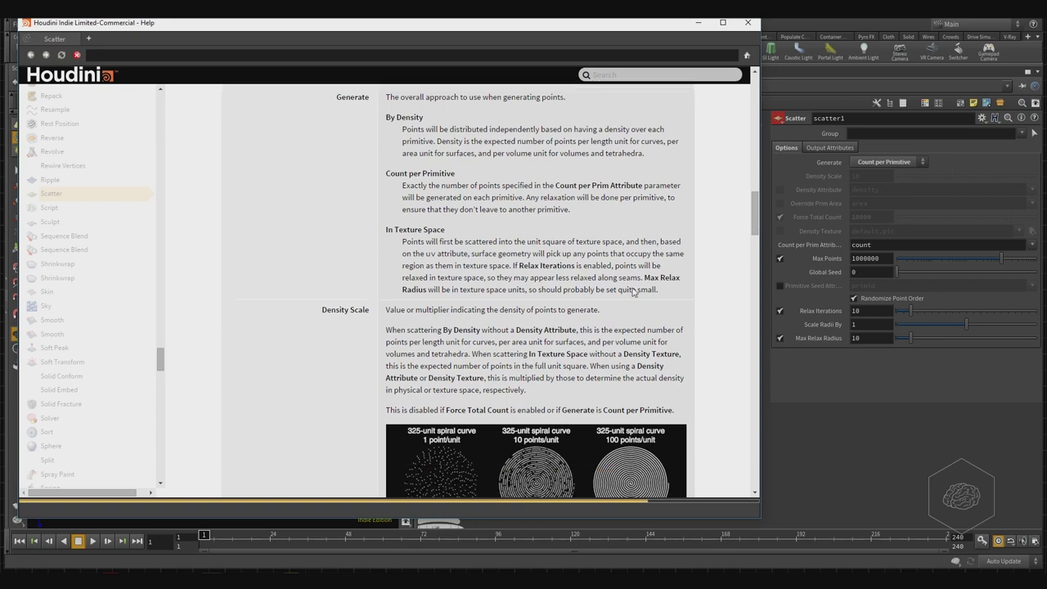
Step: Close the help, try In Texture Space generation and set Density Scale to 1
left_click(748, 23)
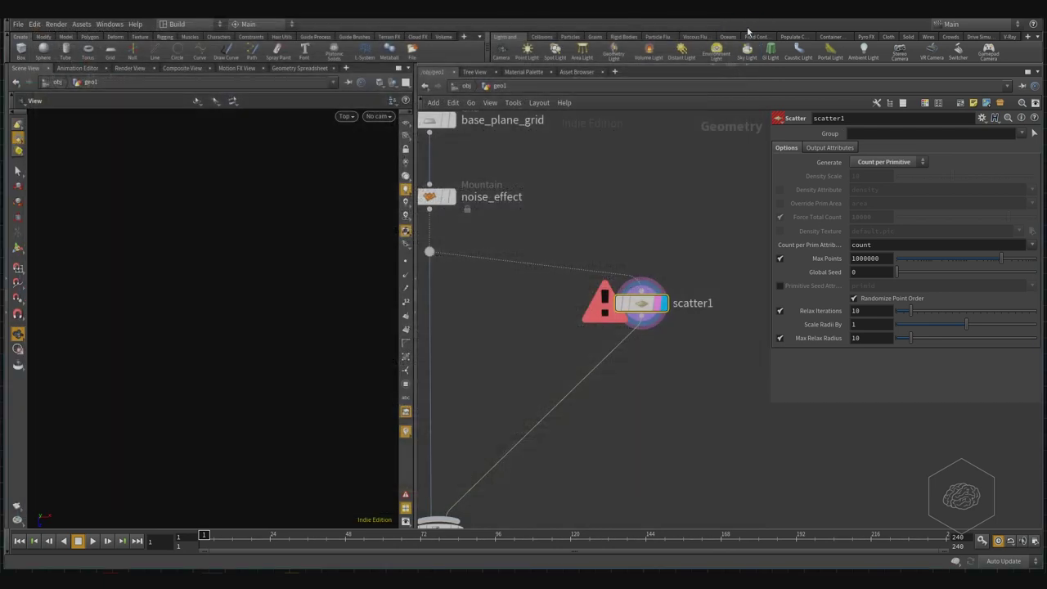
left_click(884, 162)
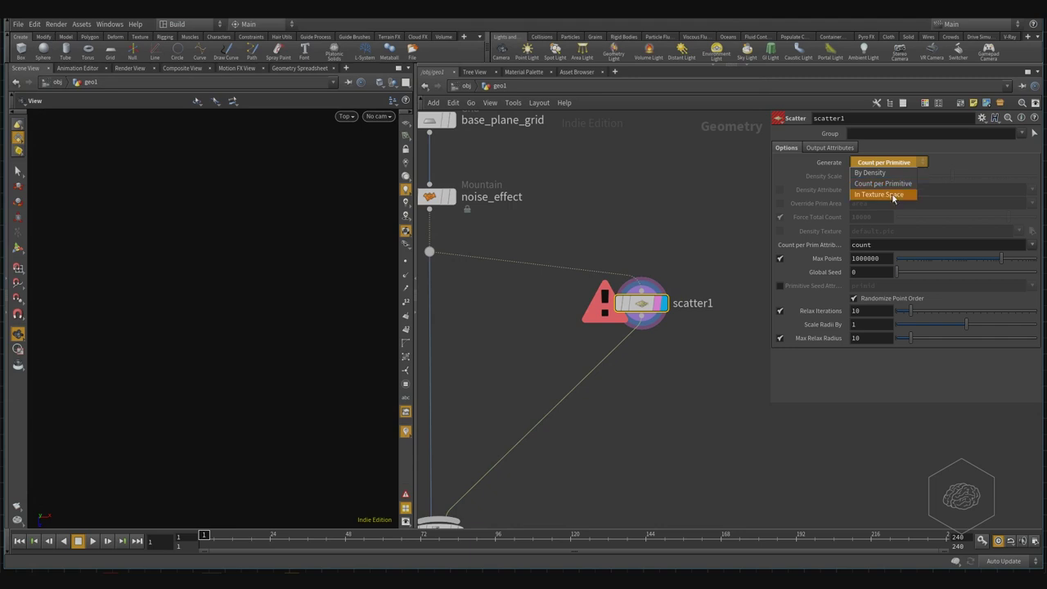
left_click(884, 195)
middle_click_drag(649, 315, 670, 360)
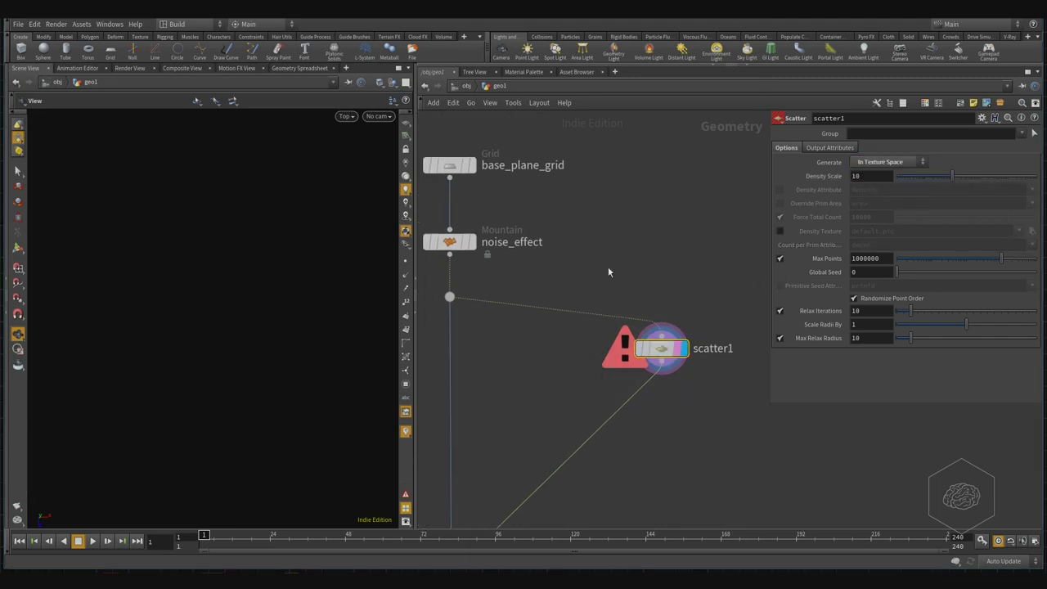
middle_click_drag(651, 249, 648, 213)
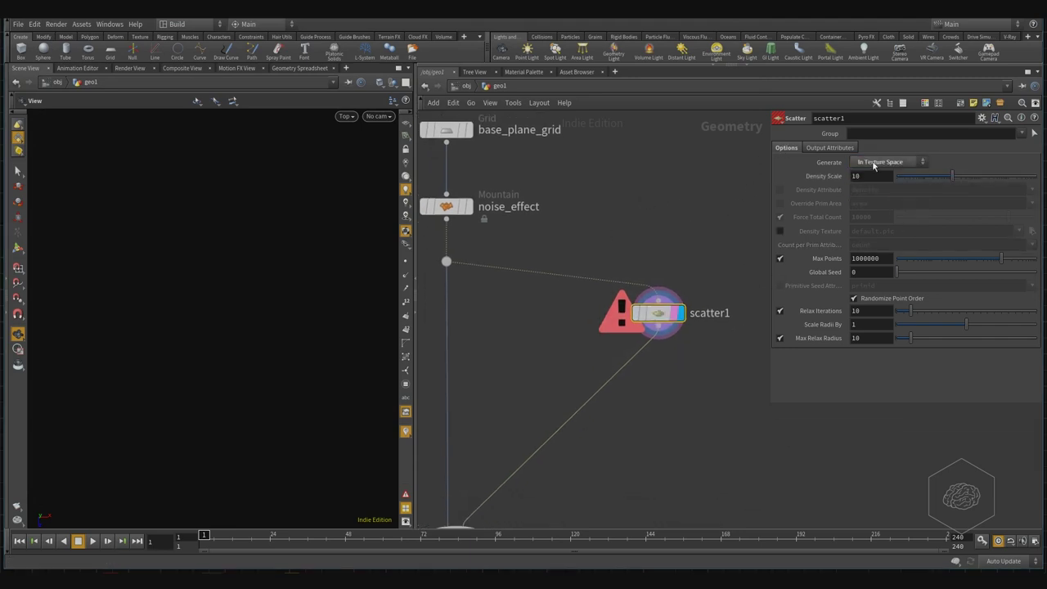
left_click_drag(952, 176, 942, 176)
mouse_move(929, 177)
left_mouse_down()
mouse_move(909, 177)
mouse_move(925, 177)
left_mouse_up()
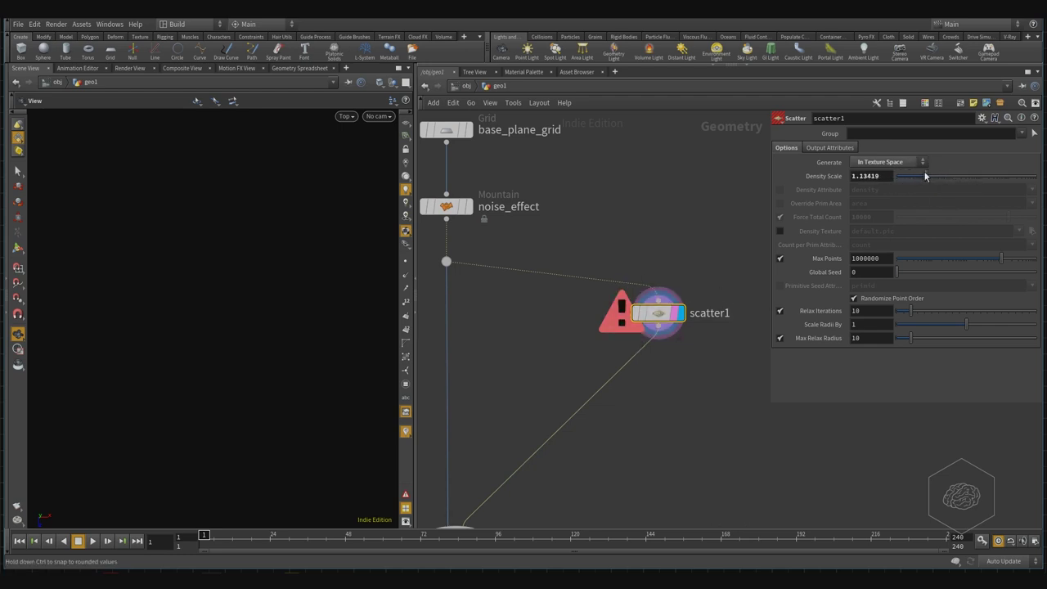
double_click(875, 178)
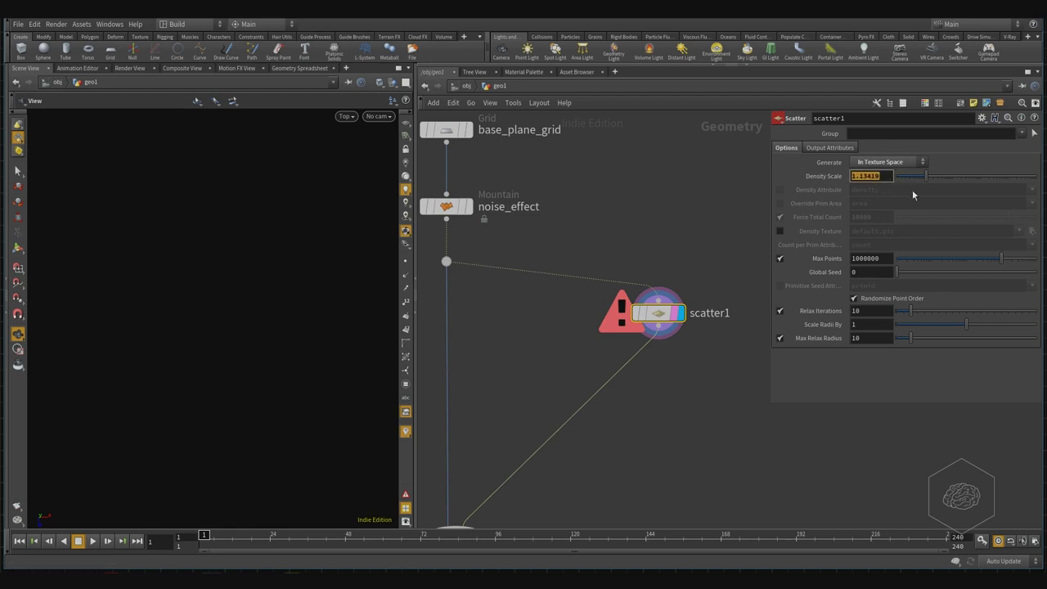
type("10")
key("Return")
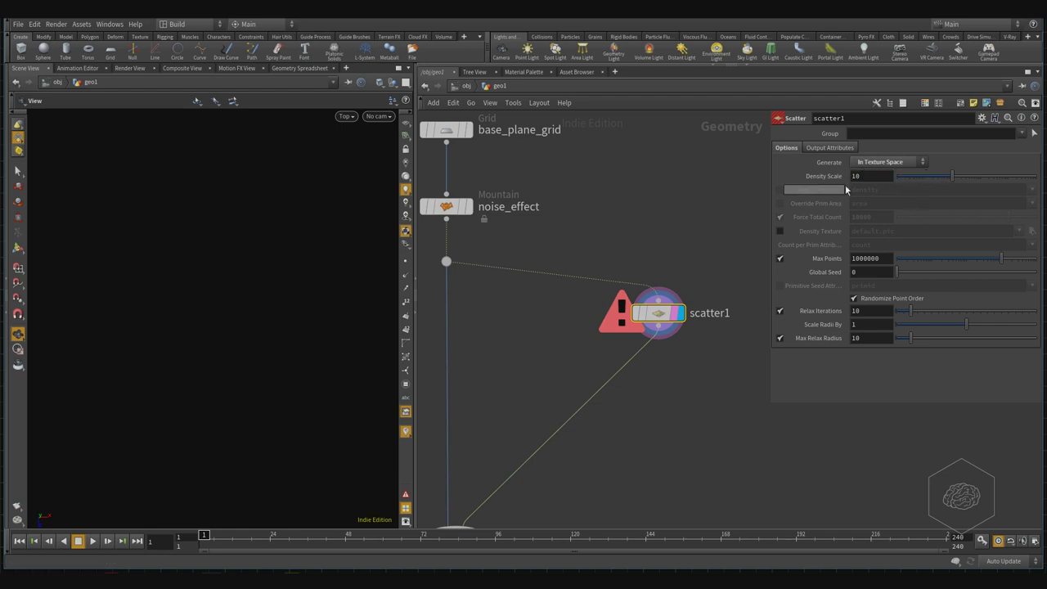
Step: Set Generate to By Density, uncheck Force Total Count and set Density Scale to 60
left_click(878, 162)
left_click(871, 173)
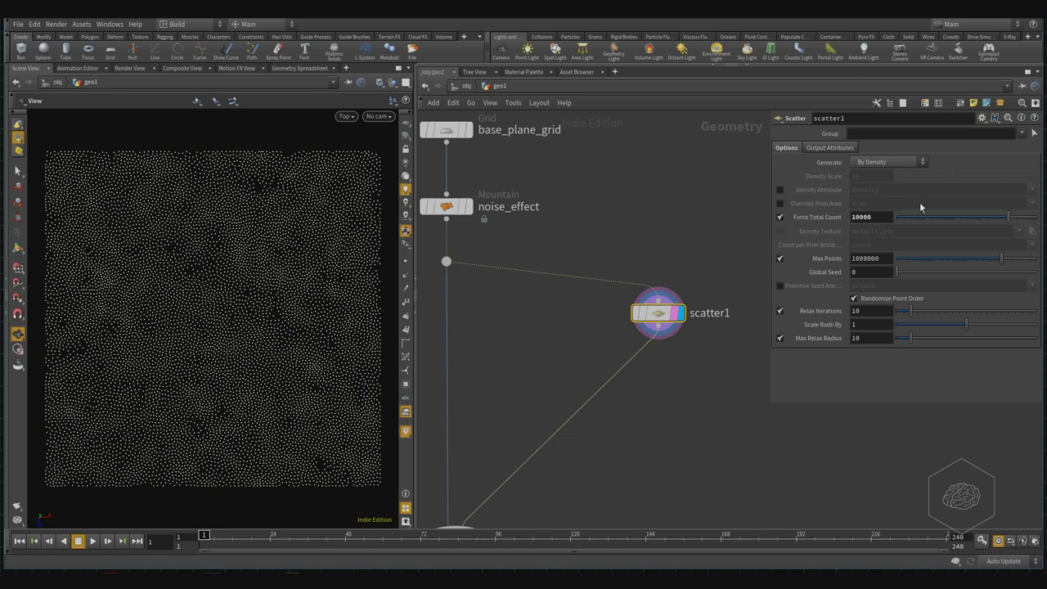
left_click(780, 218)
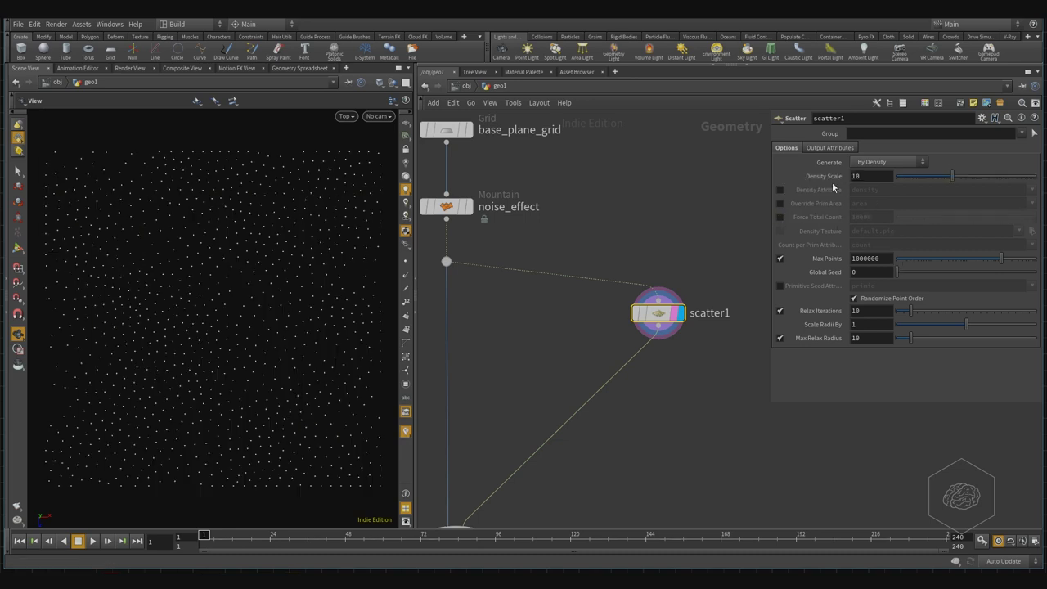
mouse_move(952, 177)
left_mouse_down()
mouse_move(985, 179)
mouse_move(976, 178)
left_mouse_up()
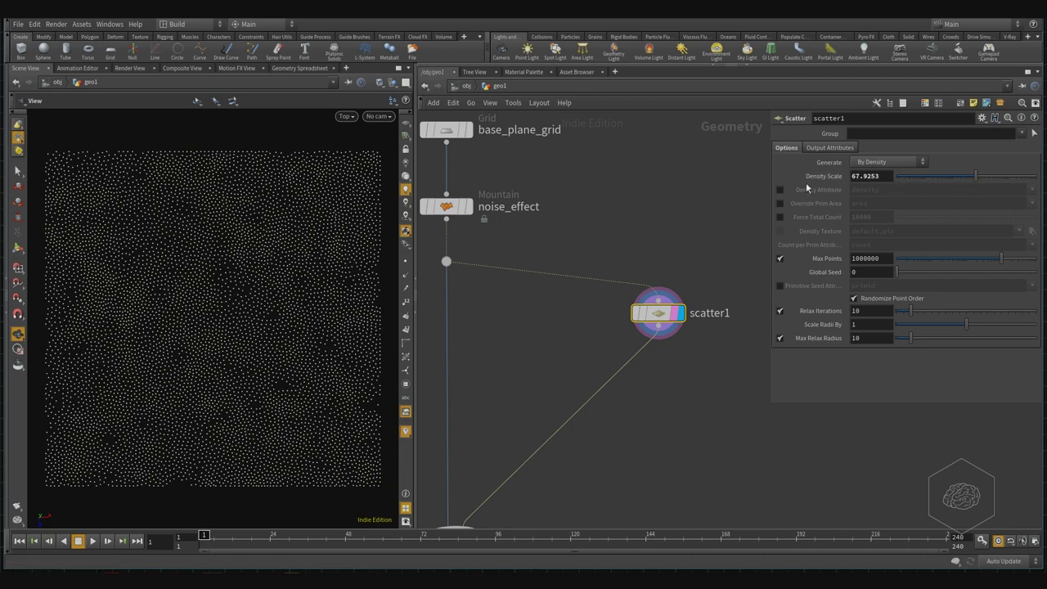
left_click(865, 177)
type("60")
key("Return")
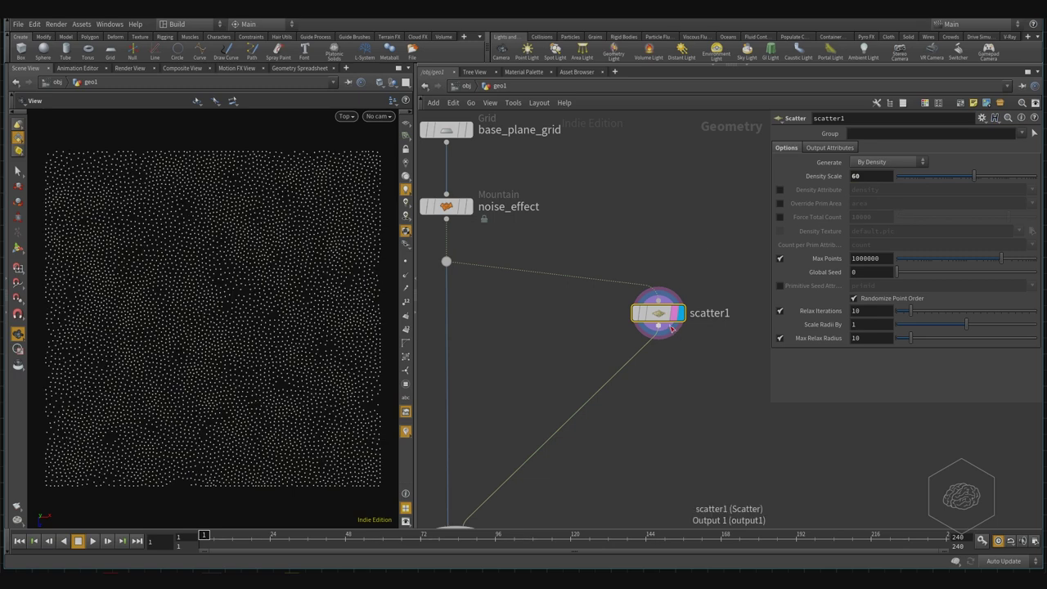
mouse_move(659, 320)
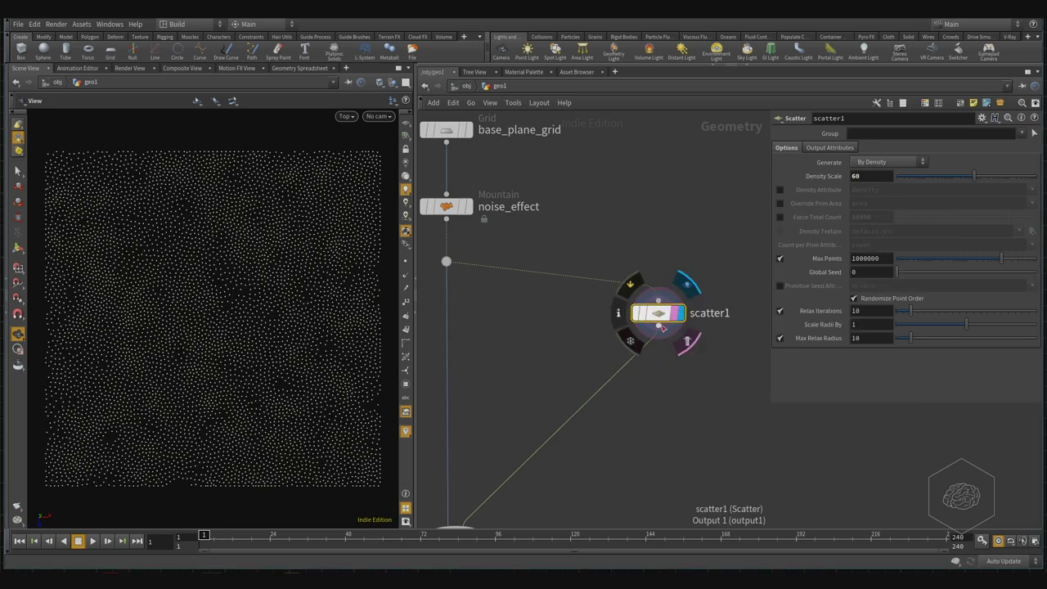
Step: Open a pinned info window for scatter1 and force a total count of 10000
left_click(618, 312)
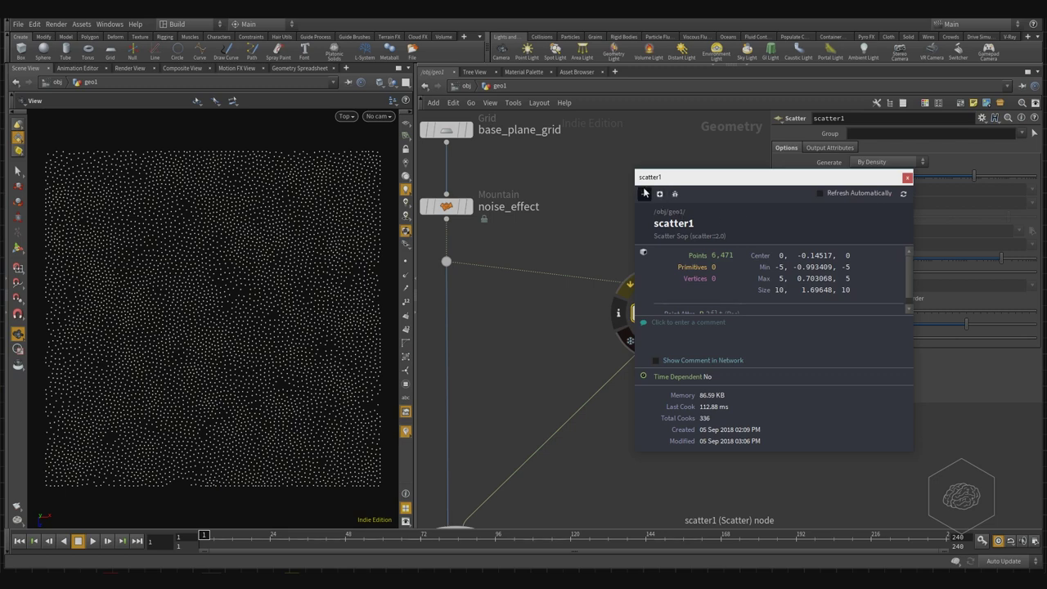
left_click_drag(773, 179, 475, 181)
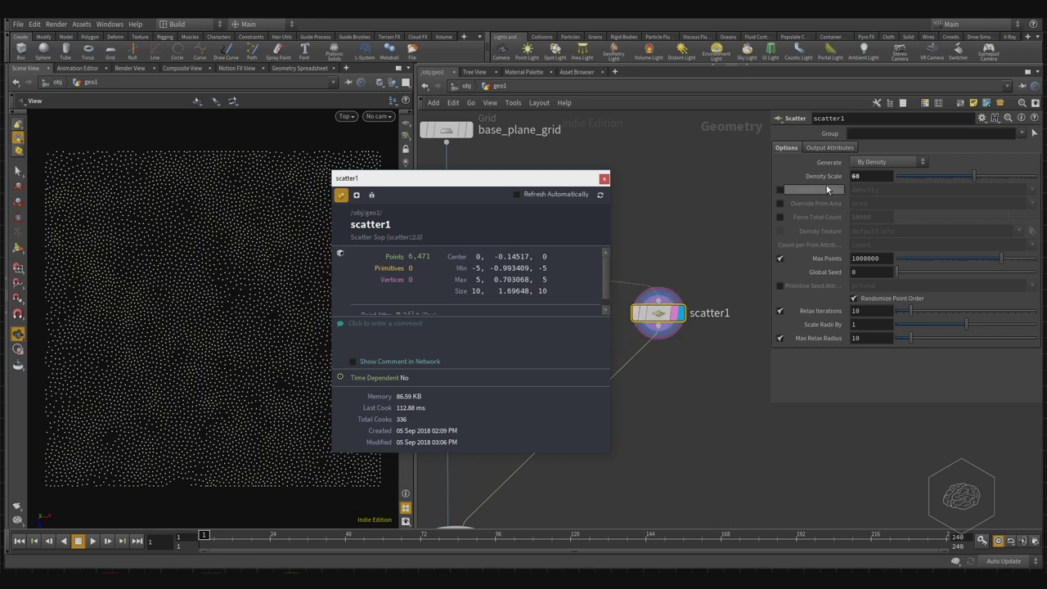
left_click(779, 216)
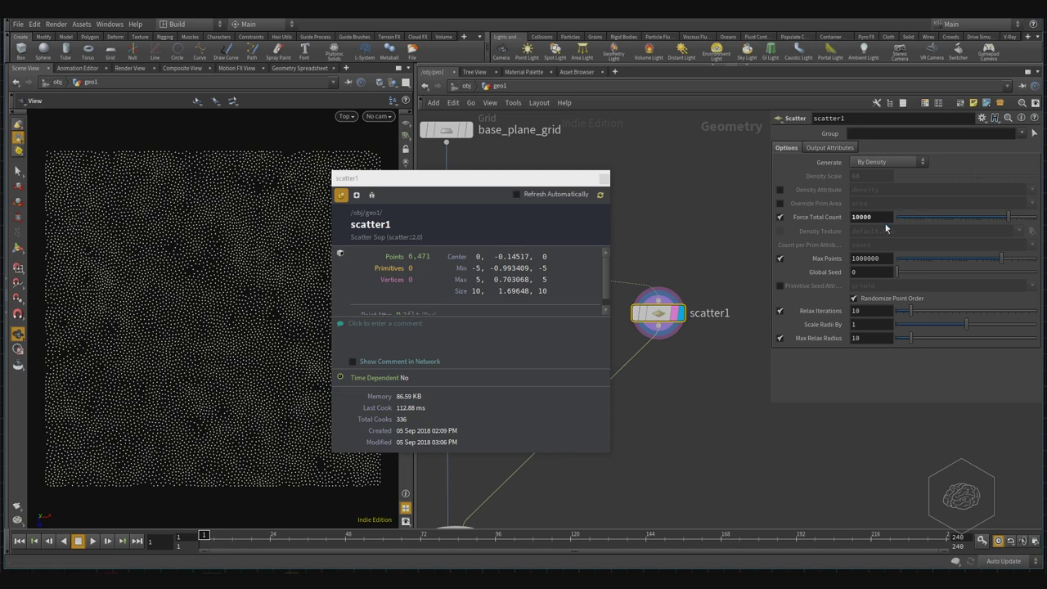
left_click(884, 217)
type("10000")
left_click(599, 195)
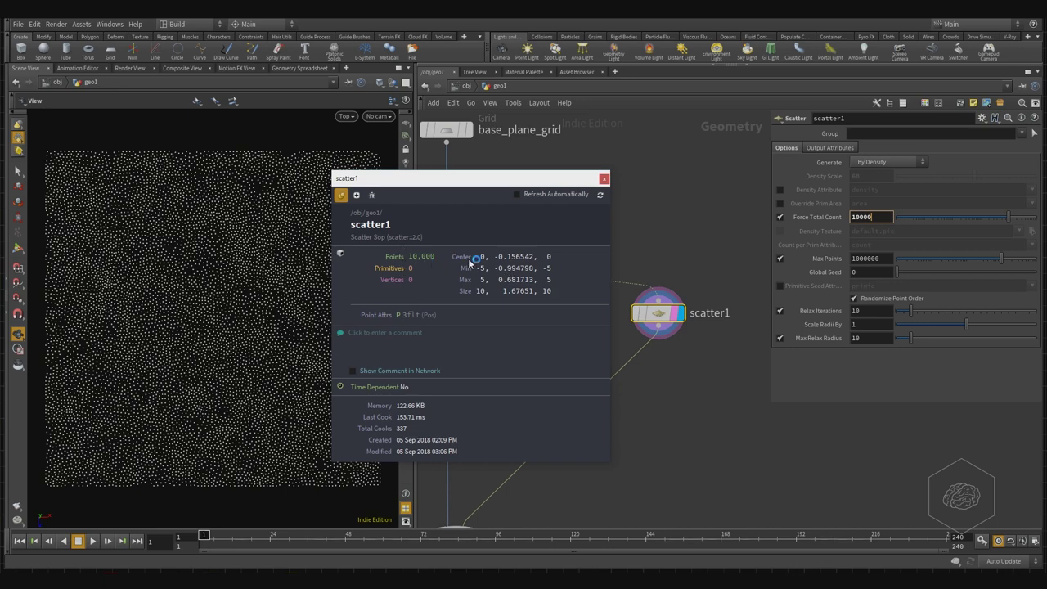
Step: Commit the count, then uncheck Force Total Count and enable Density Attribute
left_click(871, 217)
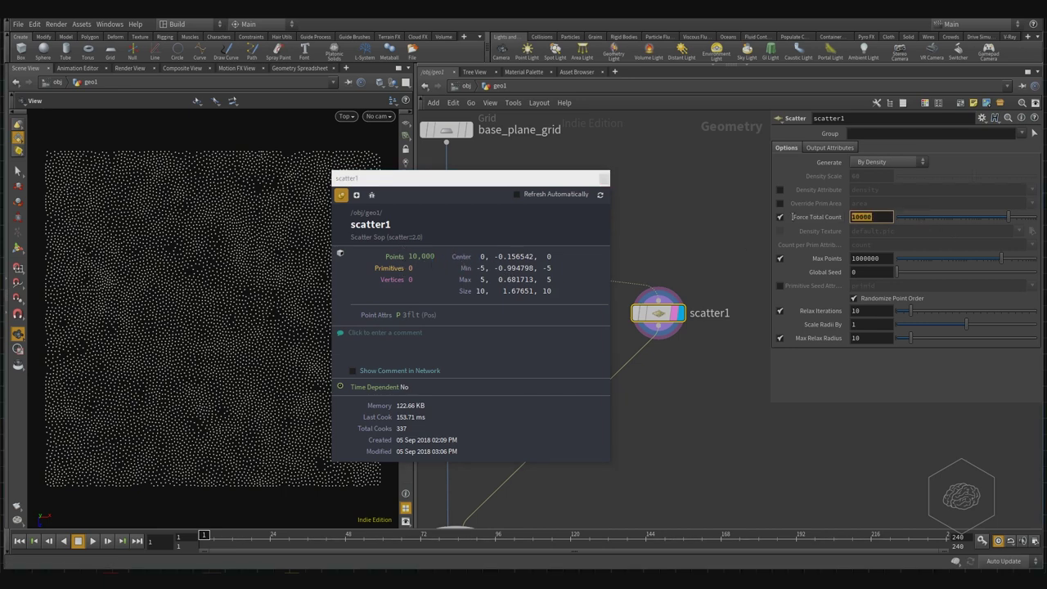
left_click(878, 216)
key("Return")
left_click(779, 217)
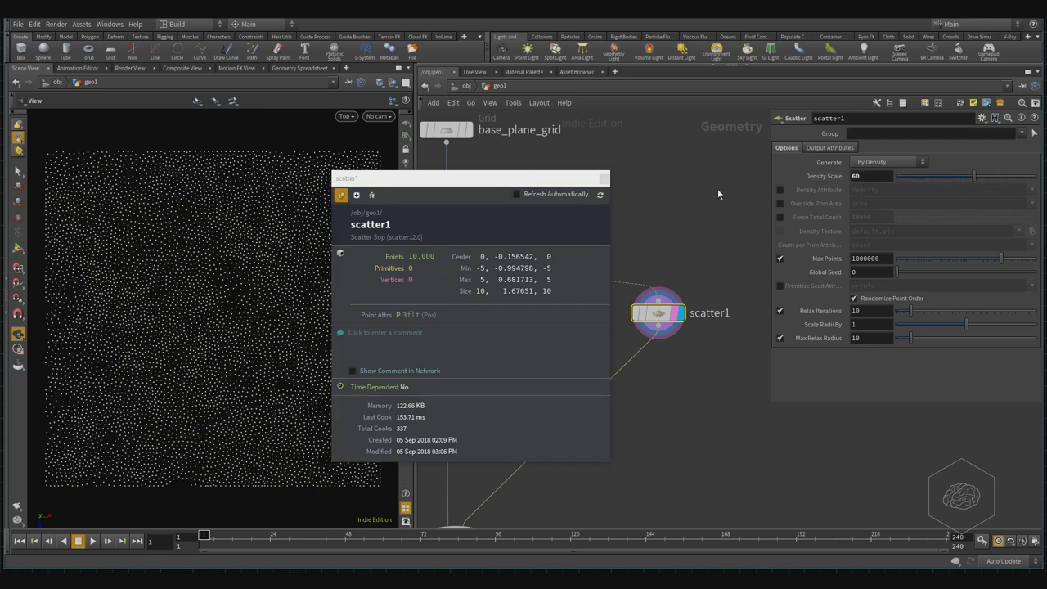
left_click(780, 190)
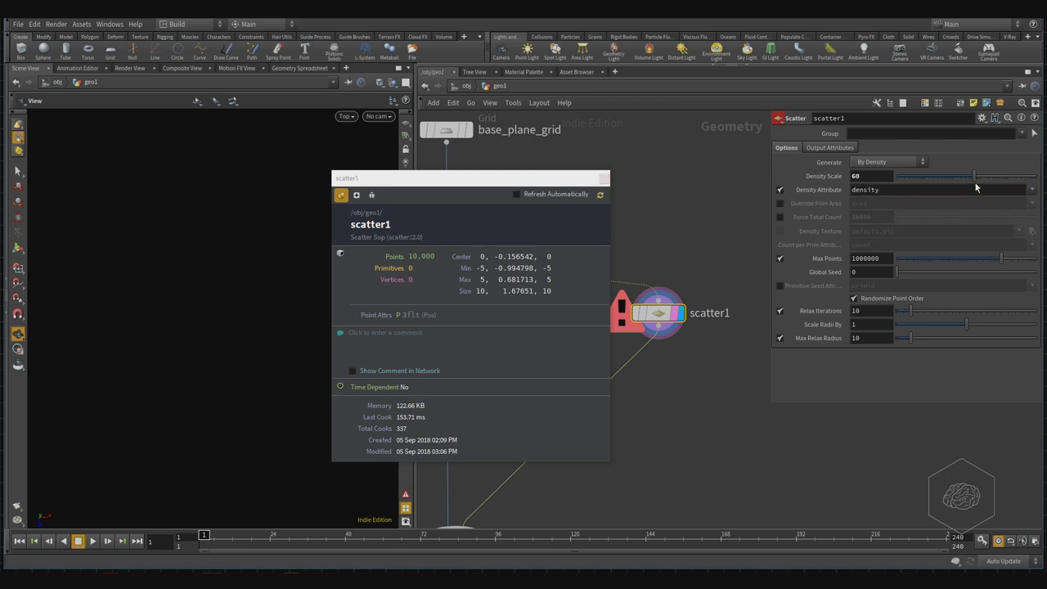
Step: Set scatter1's Density Attribute to P (Position)
left_click(1035, 190)
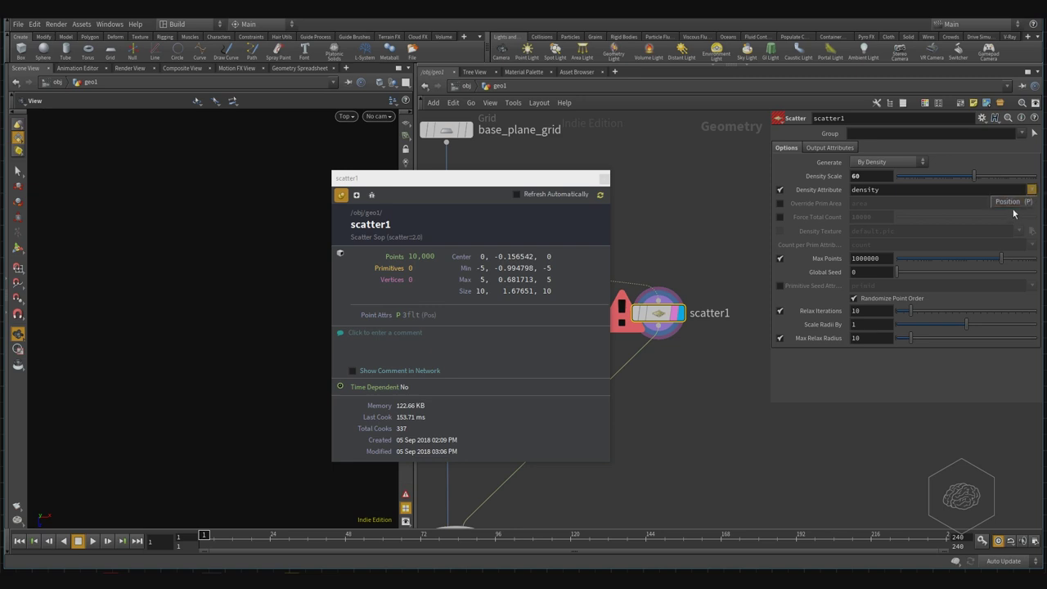
left_click(1012, 202)
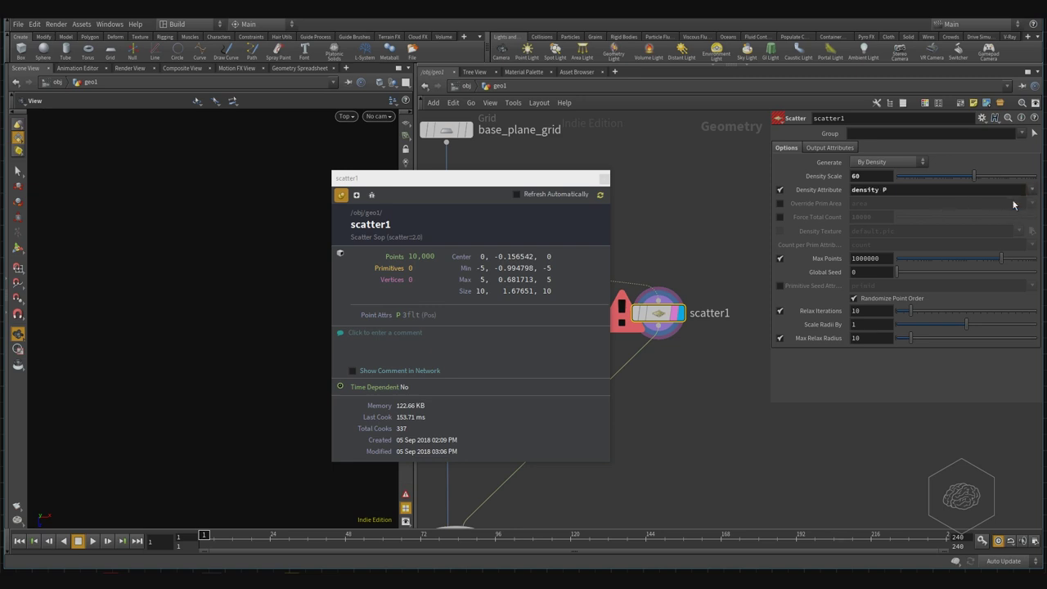
double_click(892, 191)
key("BackSpace")
key("Return")
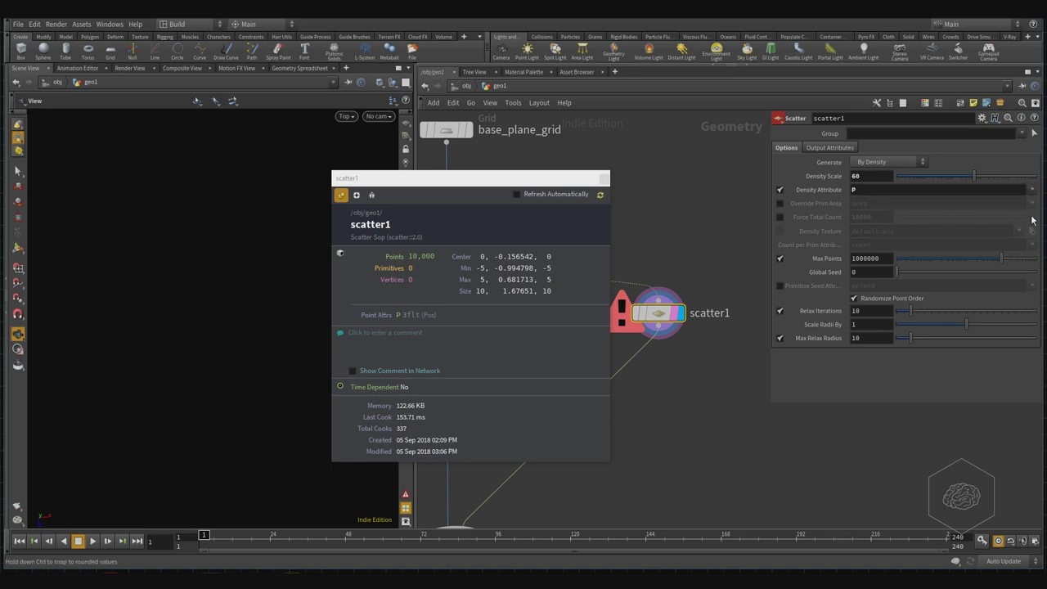
left_click_drag(445, 185, 570, 156)
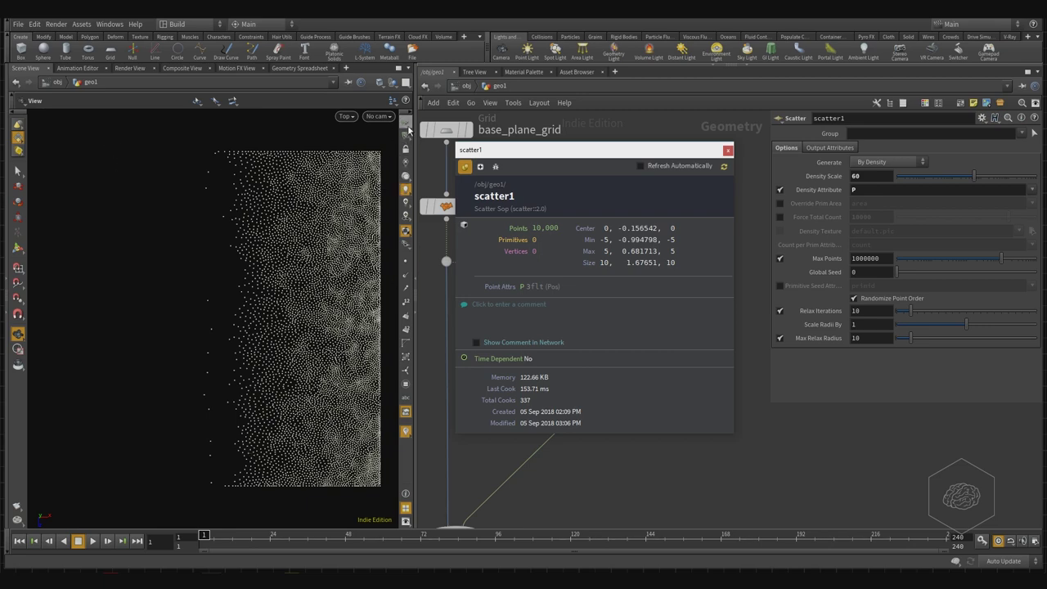
Step: Zoom and pan the Top view to frame the points growing denser toward one side
scroll(243, 315, "up", 3)
middle_click_drag(243, 315, 124, 330)
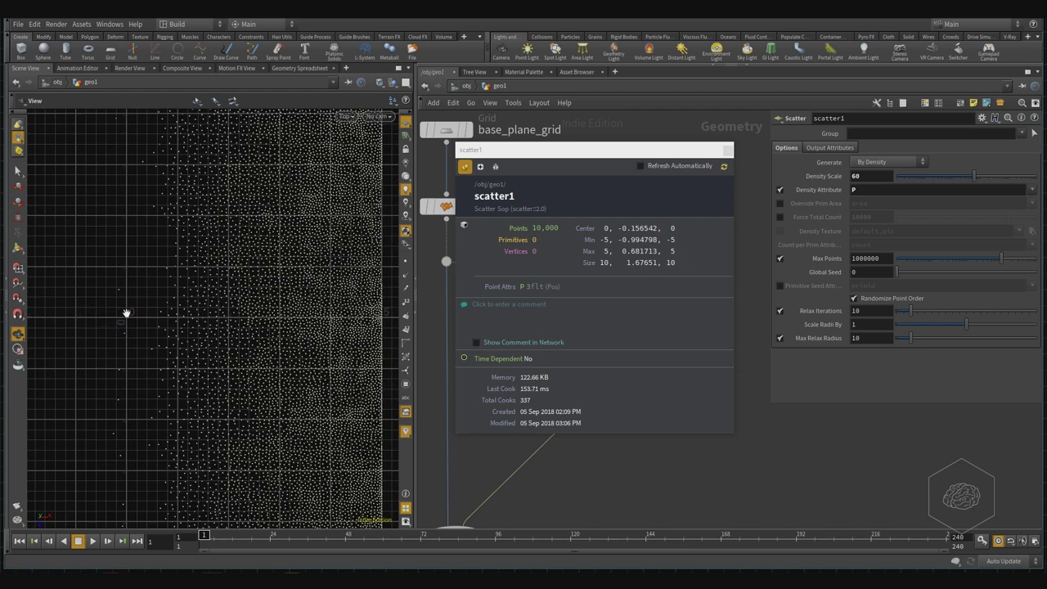
scroll(248, 295, "down", 2)
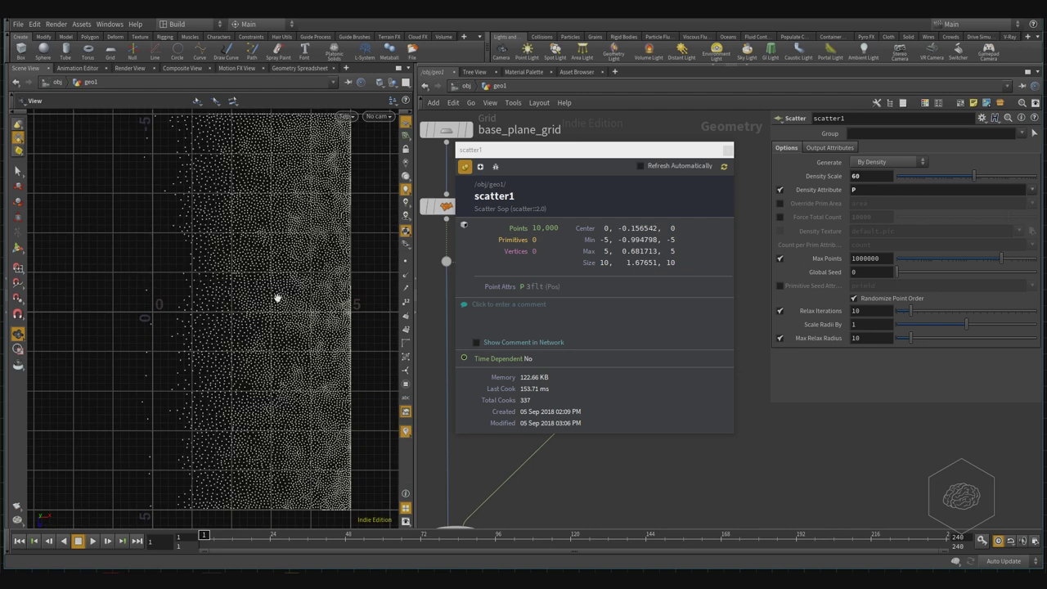
scroll(152, 319, "up", 2)
scroll(151, 319, "up", 2)
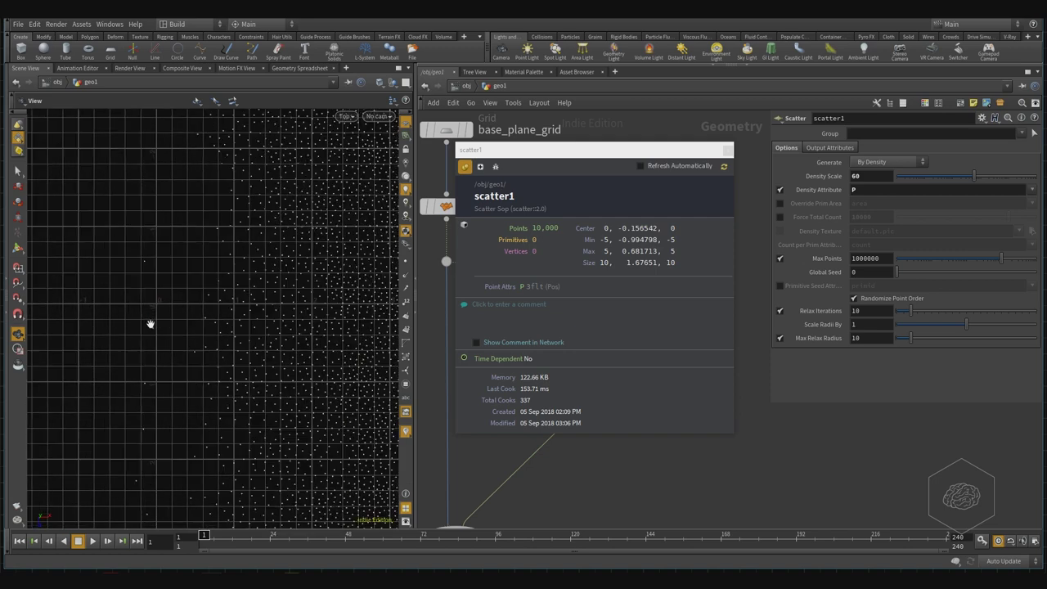
scroll(153, 320, "up", 1)
scroll(152, 317, "up", 1)
scroll(151, 314, "up", 1)
scroll(221, 306, "up", 2)
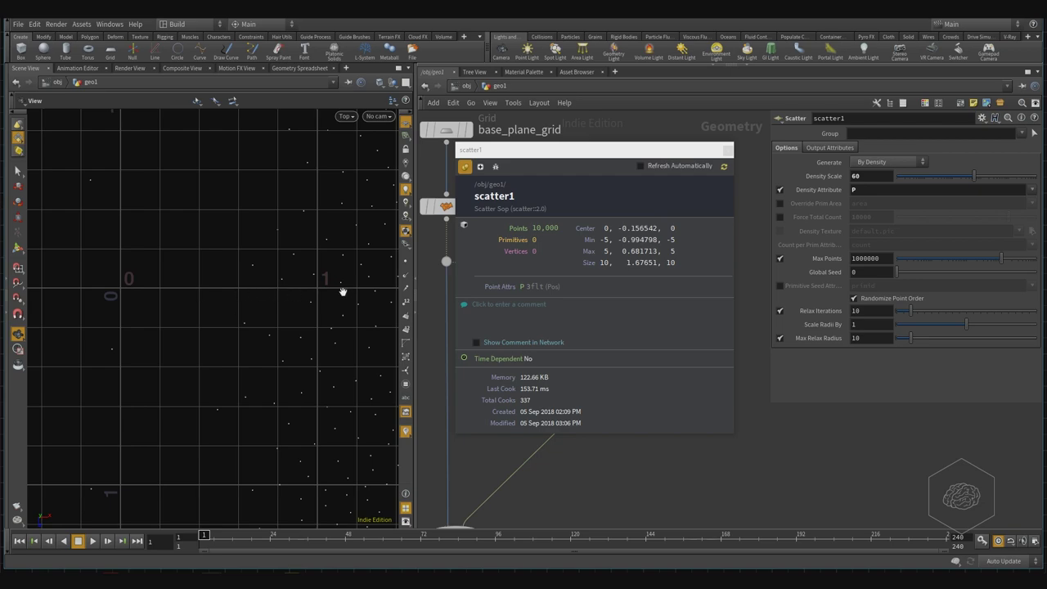
scroll(328, 262, "down", 2)
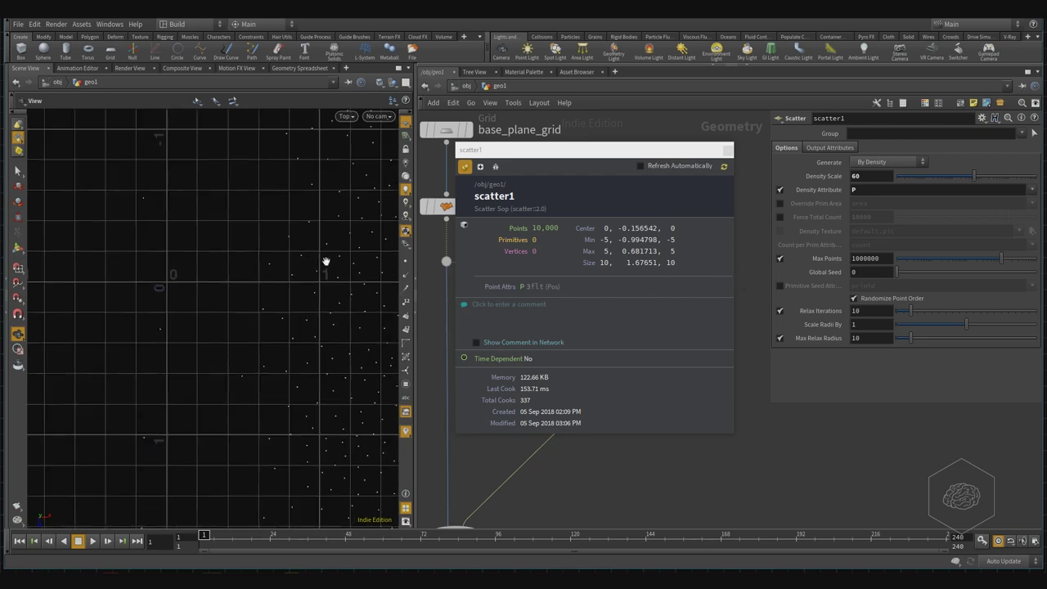
scroll(327, 262, "down", 3)
scroll(338, 250, "down", 2)
scroll(244, 258, "down", 3)
scroll(260, 266, "up", 1)
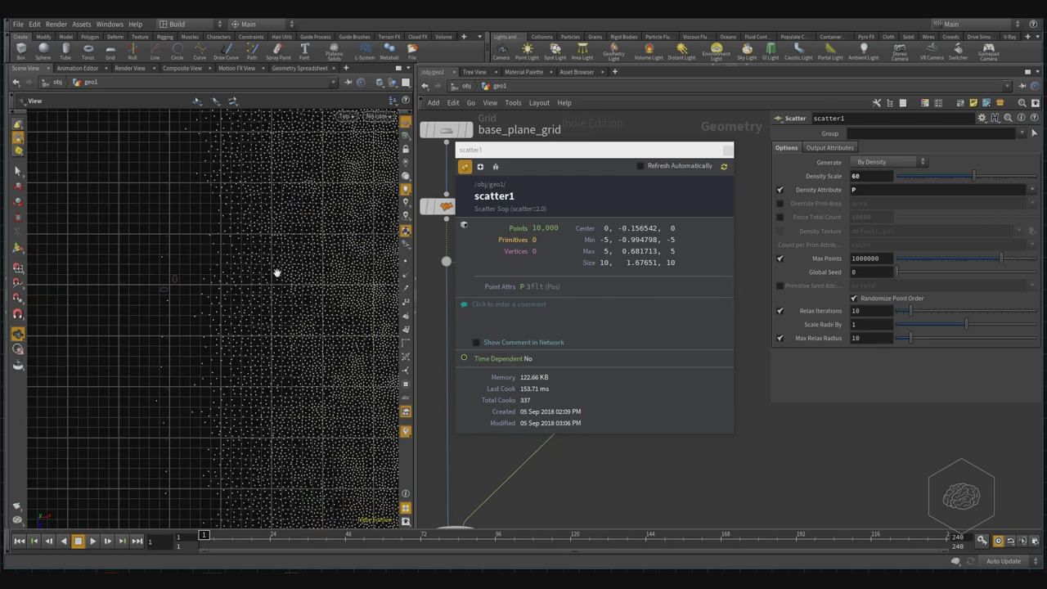
scroll(278, 280, "up", 1)
scroll(264, 290, "up", 1)
scroll(274, 286, "up", 1)
scroll(278, 285, "down", 2)
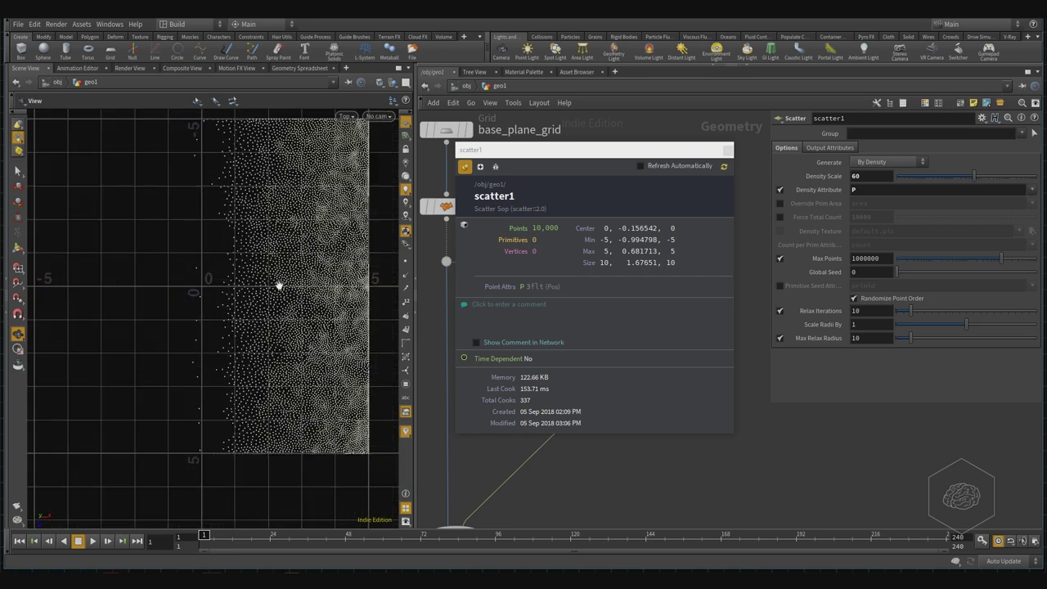
scroll(278, 285, "up", 1)
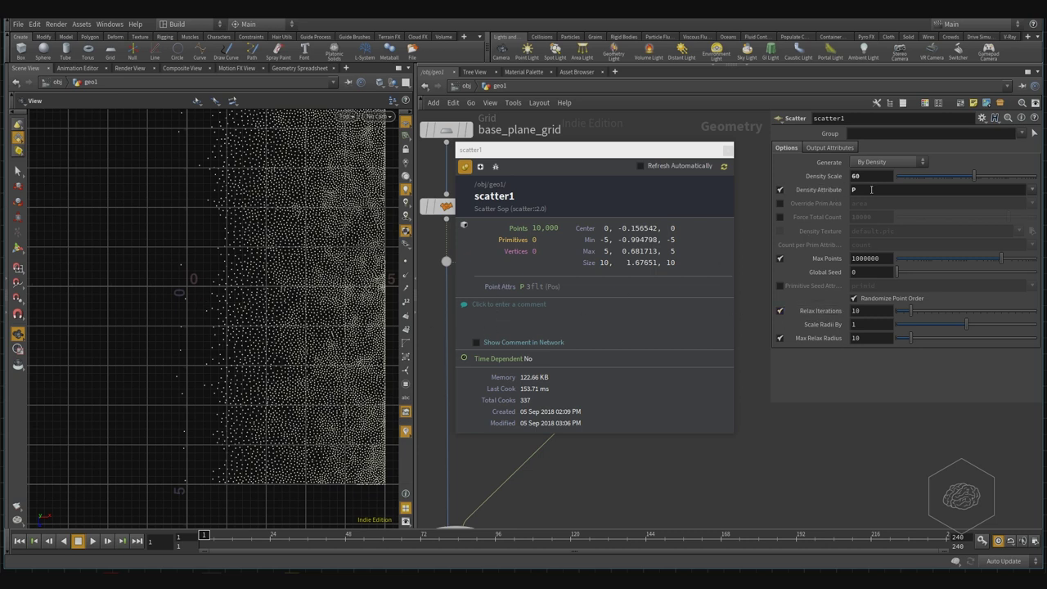
Step: Uncheck Density Attribute and toggle Override Prim Area and Force Total Count on and off
left_click(871, 189)
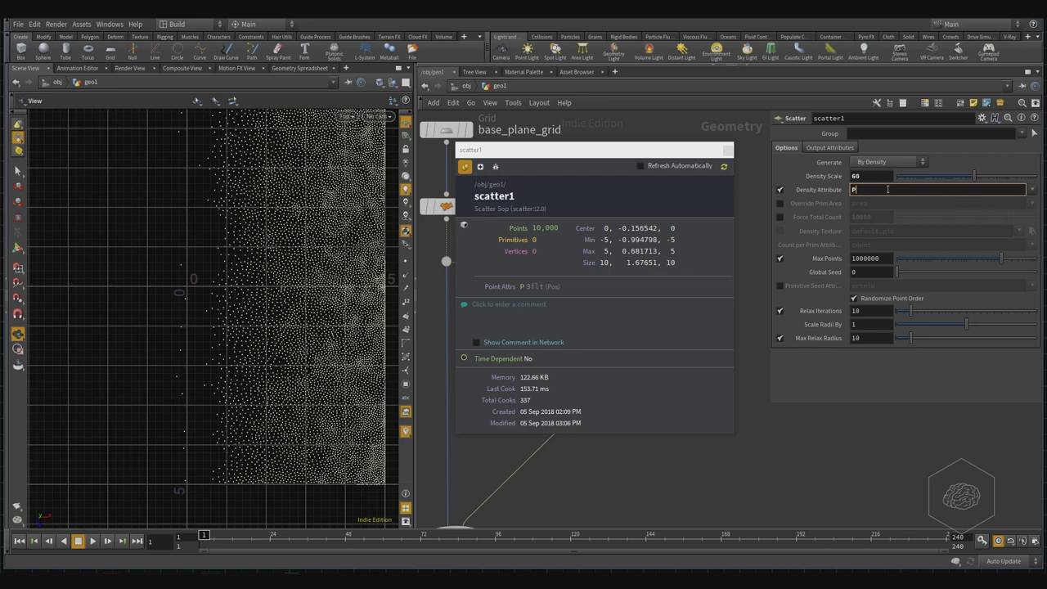
left_click(780, 189)
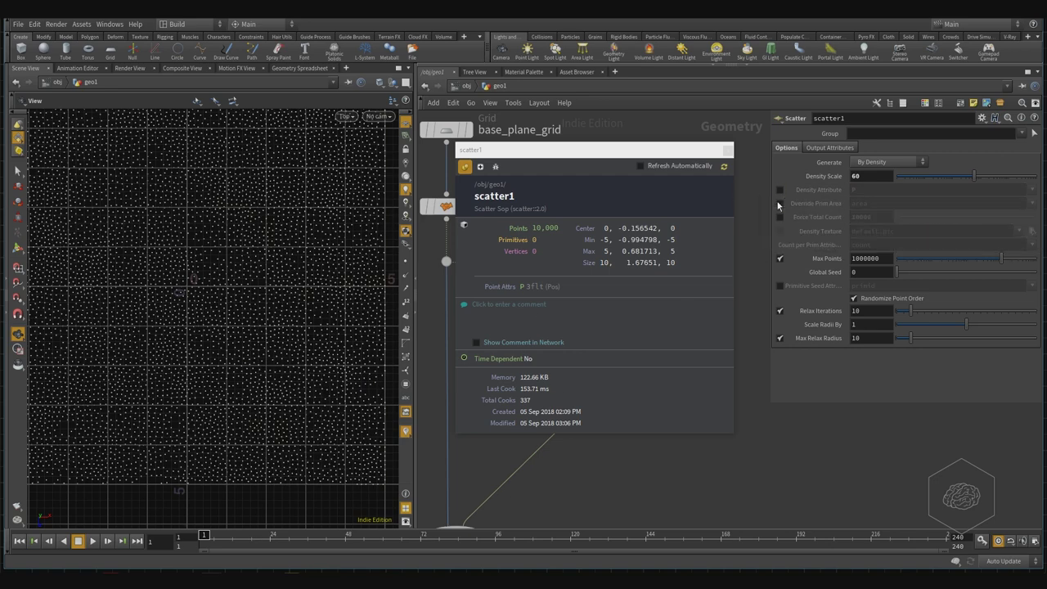
left_click(781, 204)
double_click(872, 202)
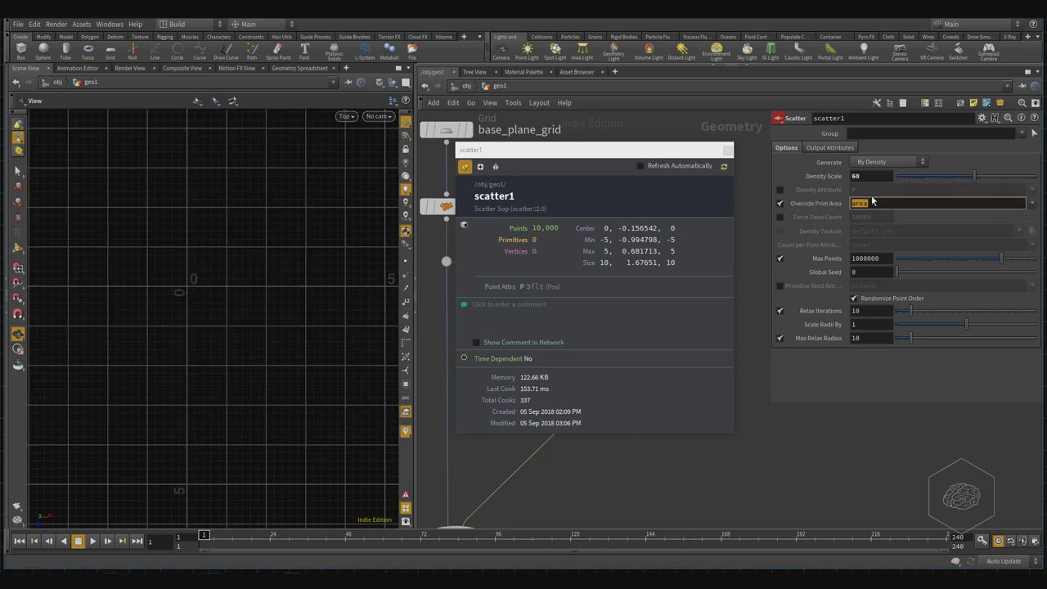
left_click(780, 204)
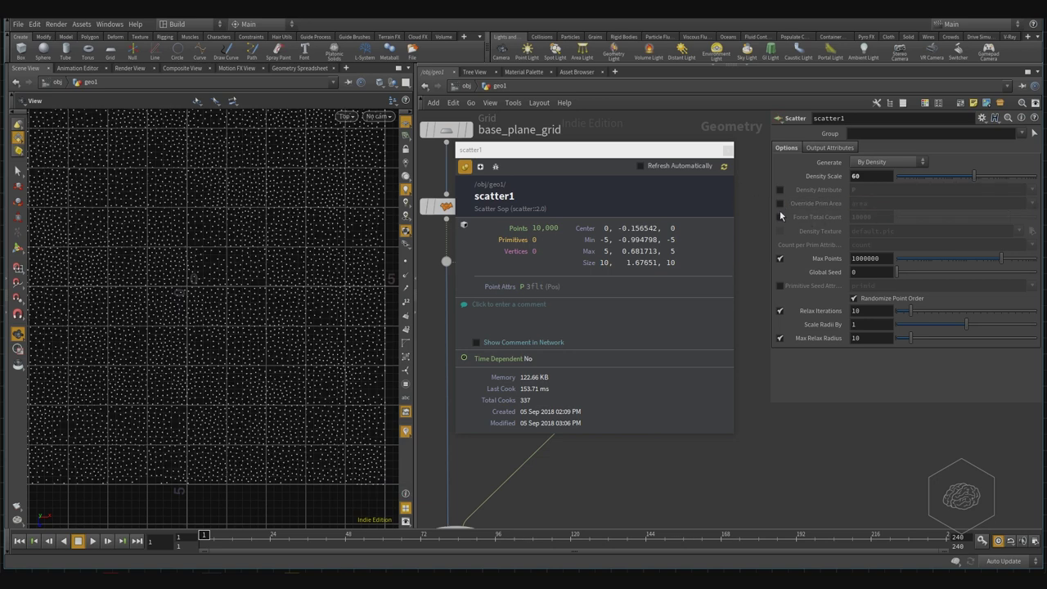
left_click(779, 217)
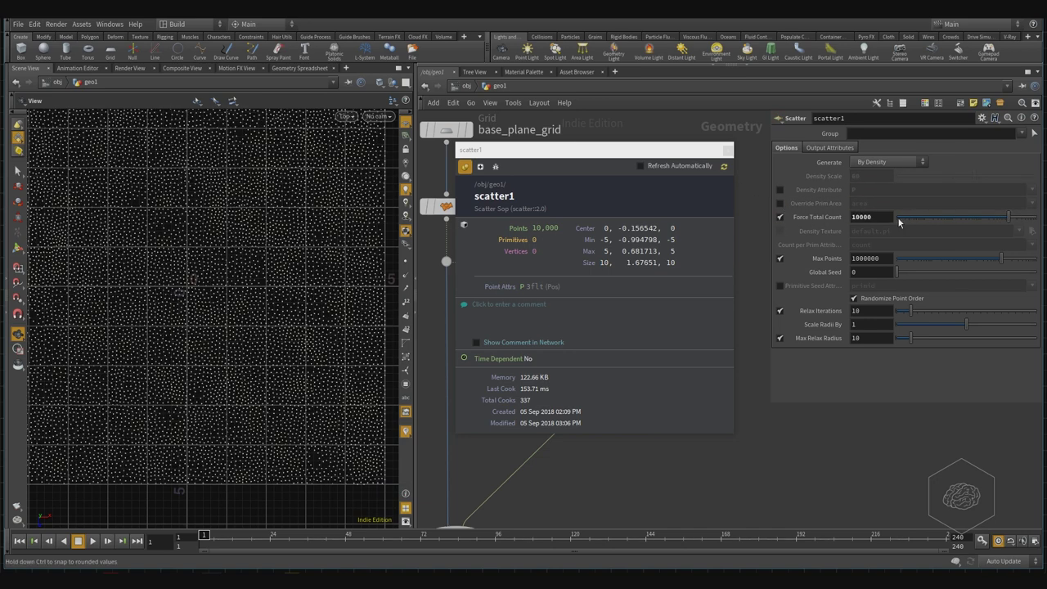
left_click(779, 217)
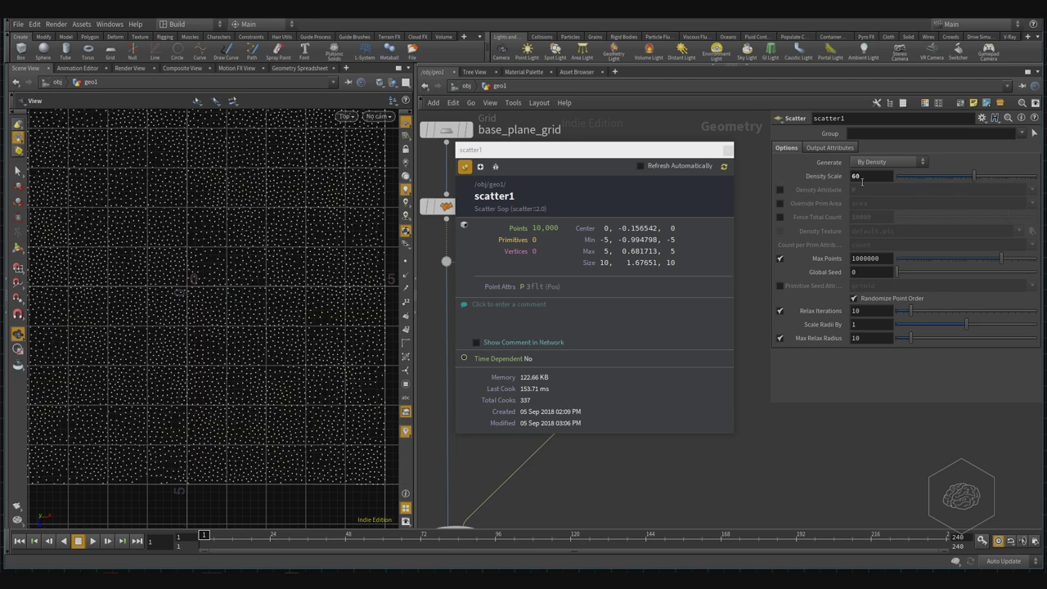
Step: Try In Texture Space with a density texture, then set Generate back to By Density
left_click(908, 164)
left_click(884, 194)
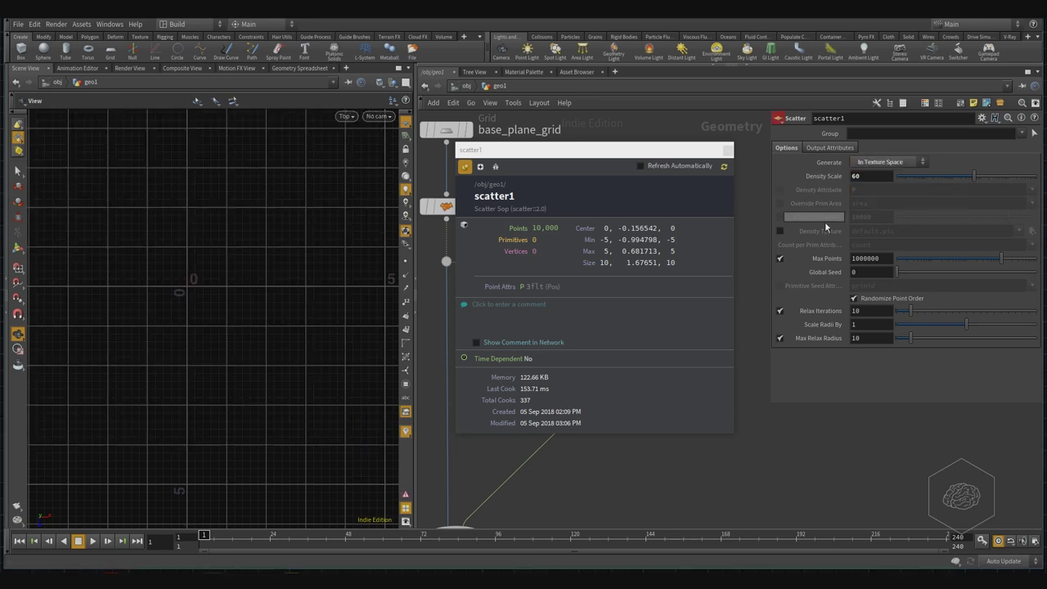
left_click(779, 232)
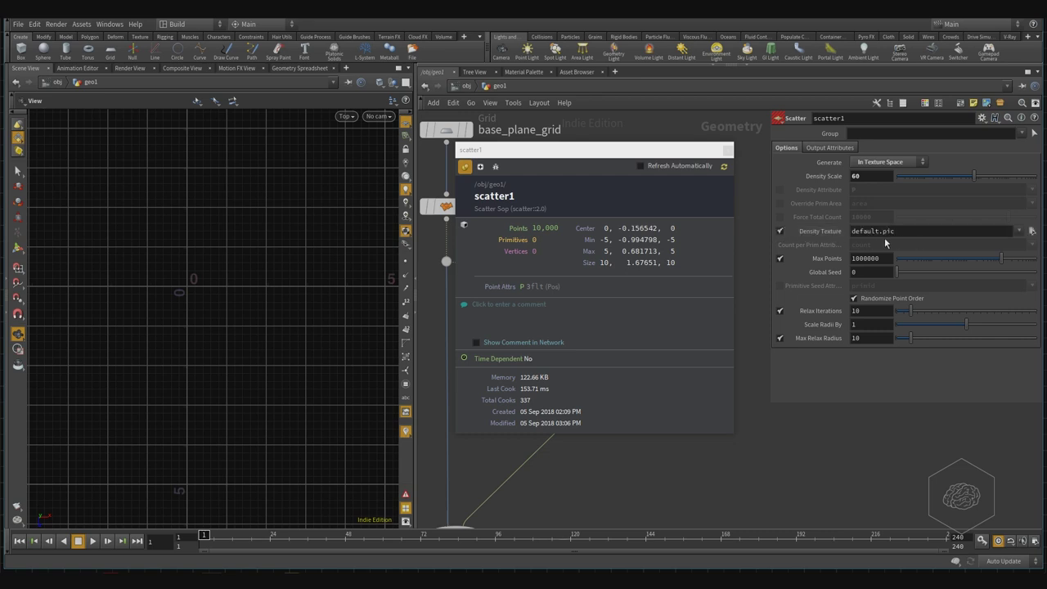
left_click(1033, 232)
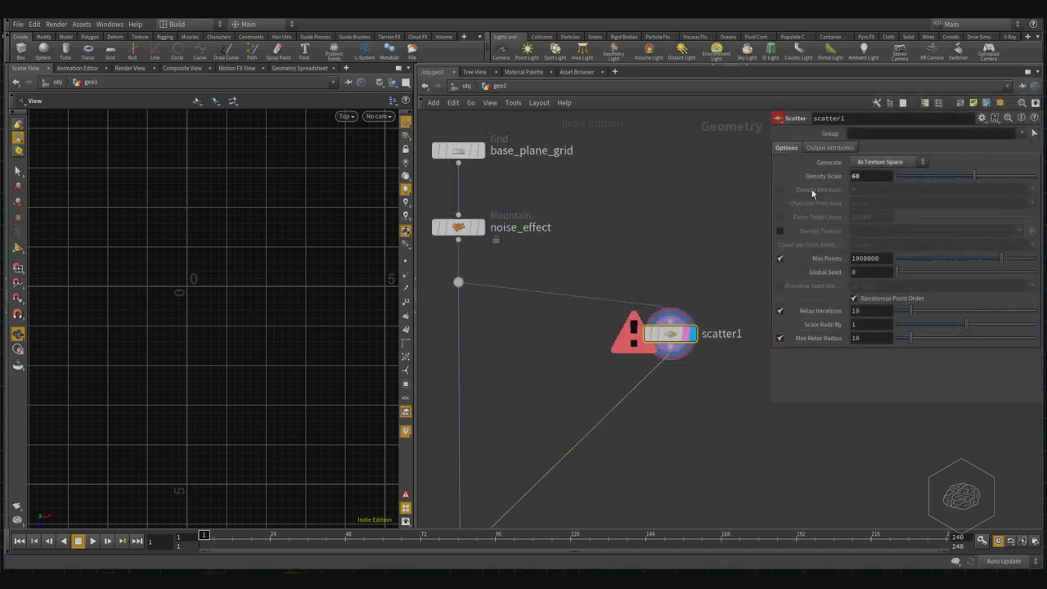
left_click(866, 164)
Step: Switch point generation back to By Density, frame the scattered grid, and hide the reference grid
left_click(871, 163)
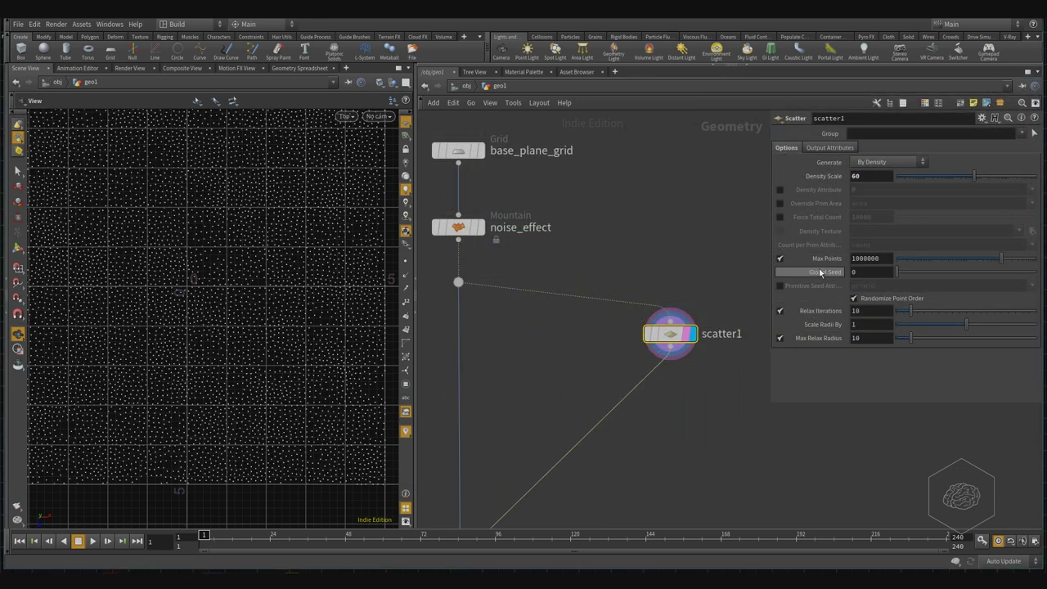
key("h")
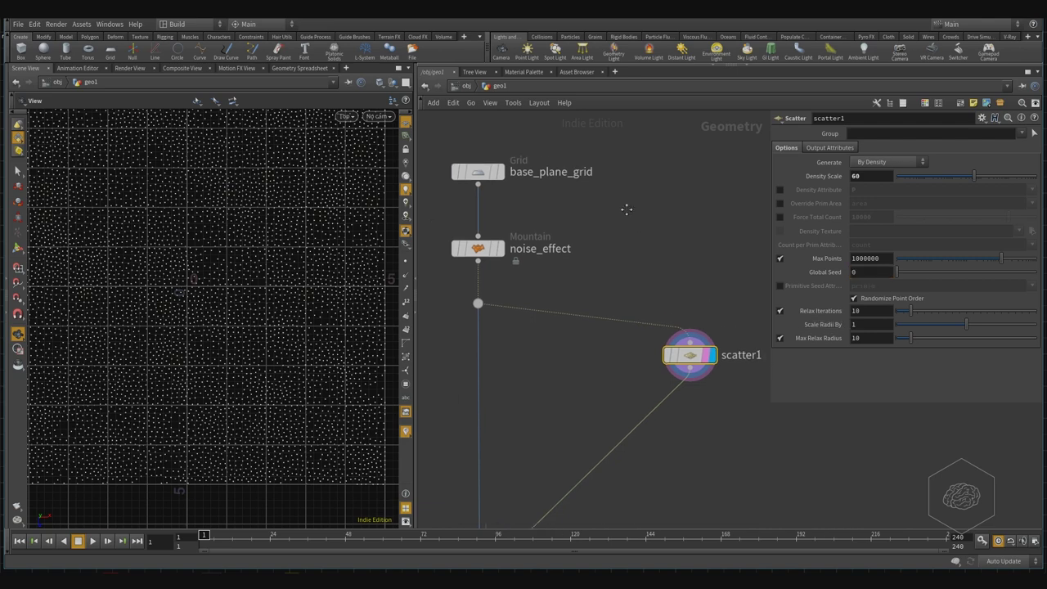
key("h")
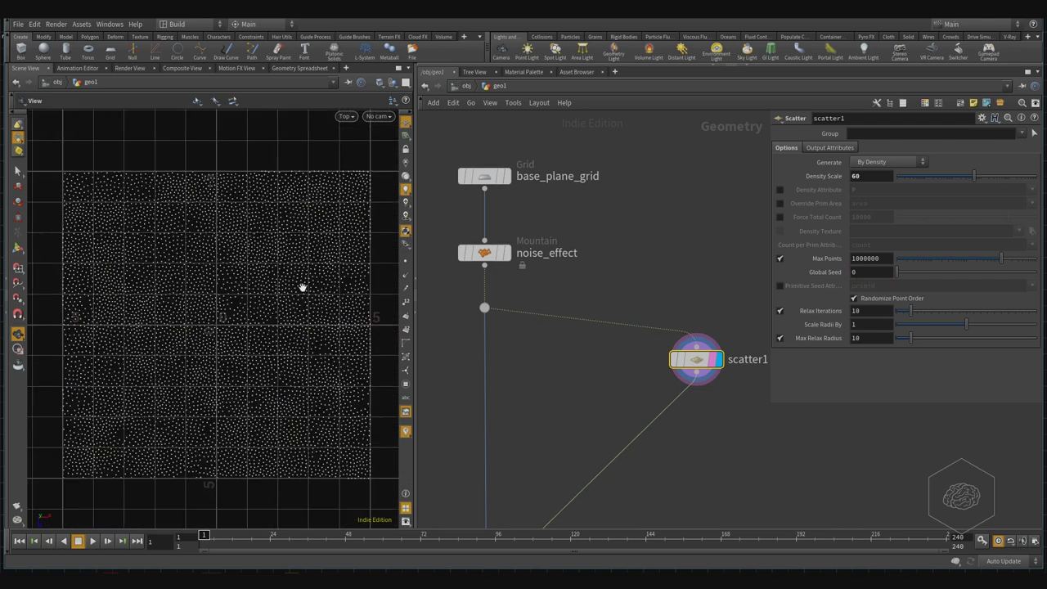
scroll(302, 288, "up", 1)
scroll(303, 284, "up", 1)
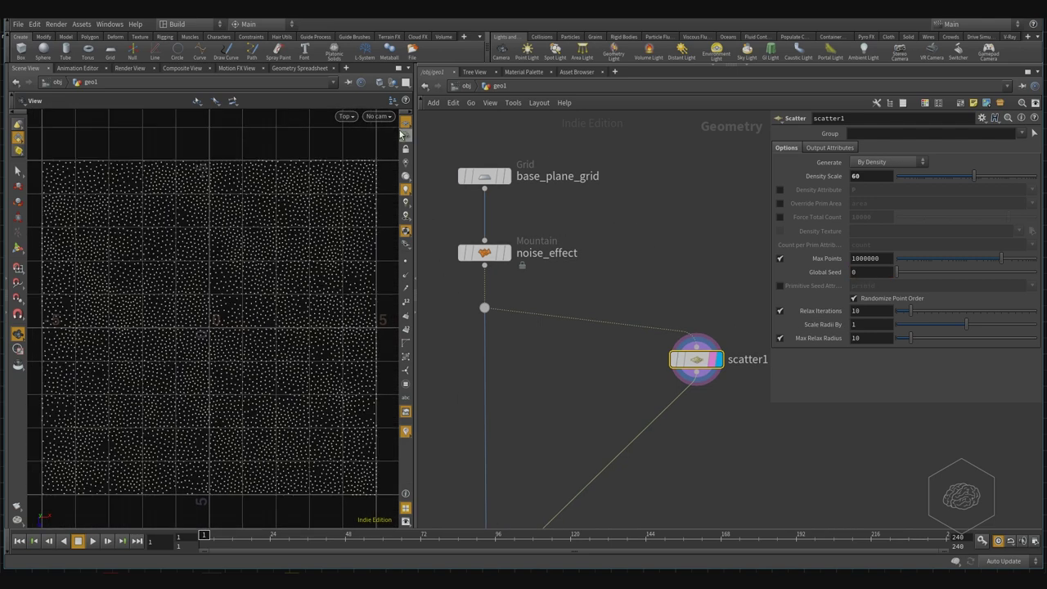
left_click(406, 125)
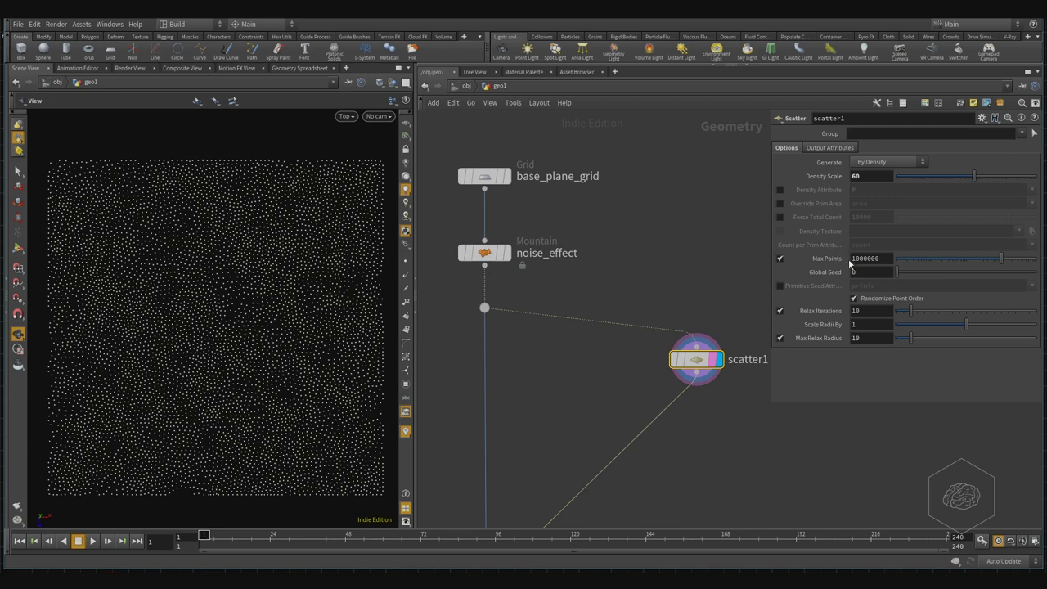
Step: Try a new Global Seed, 3 relax iterations, smaller radii scale, and Max Relax Radius 52
mouse_move(899, 272)
left_mouse_down()
mouse_move(989, 276)
mouse_move(780, 292)
left_mouse_up()
left_click_drag(913, 315, 906, 316)
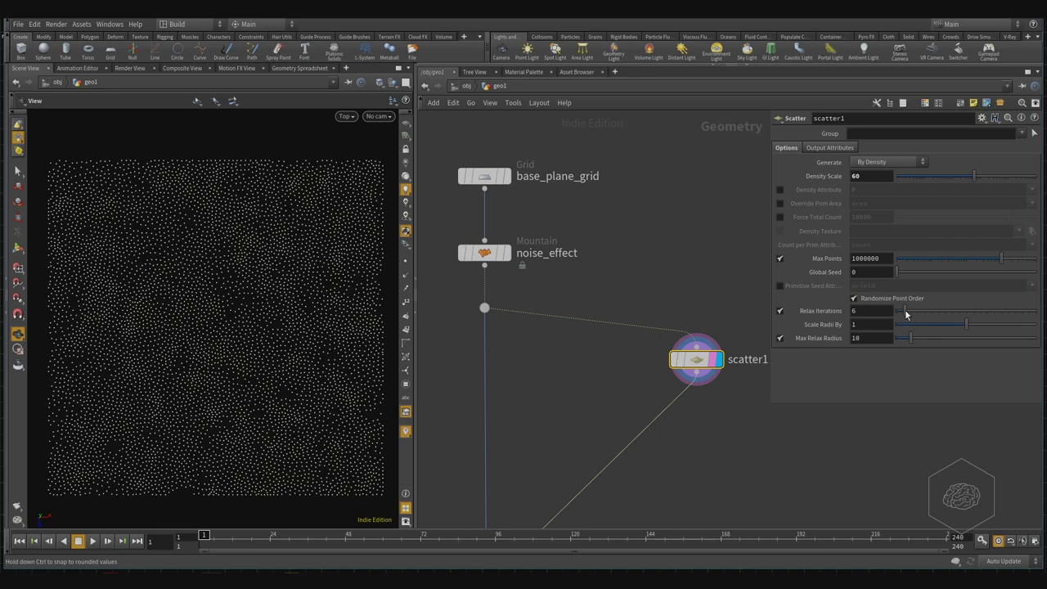
left_click_drag(906, 315, 900, 315)
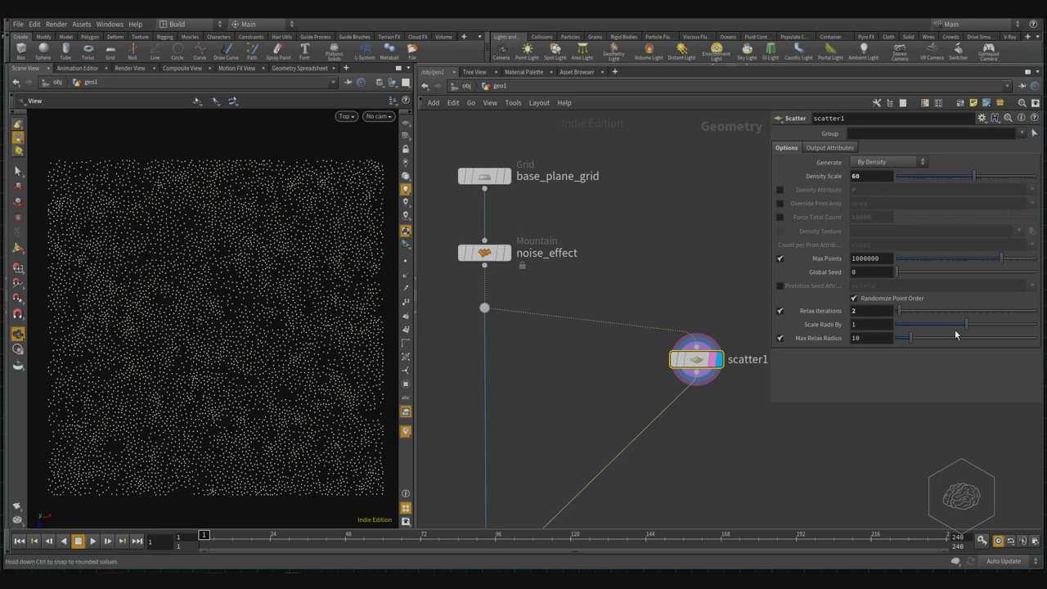
left_click_drag(969, 328, 950, 325)
left_click_drag(911, 338, 999, 347)
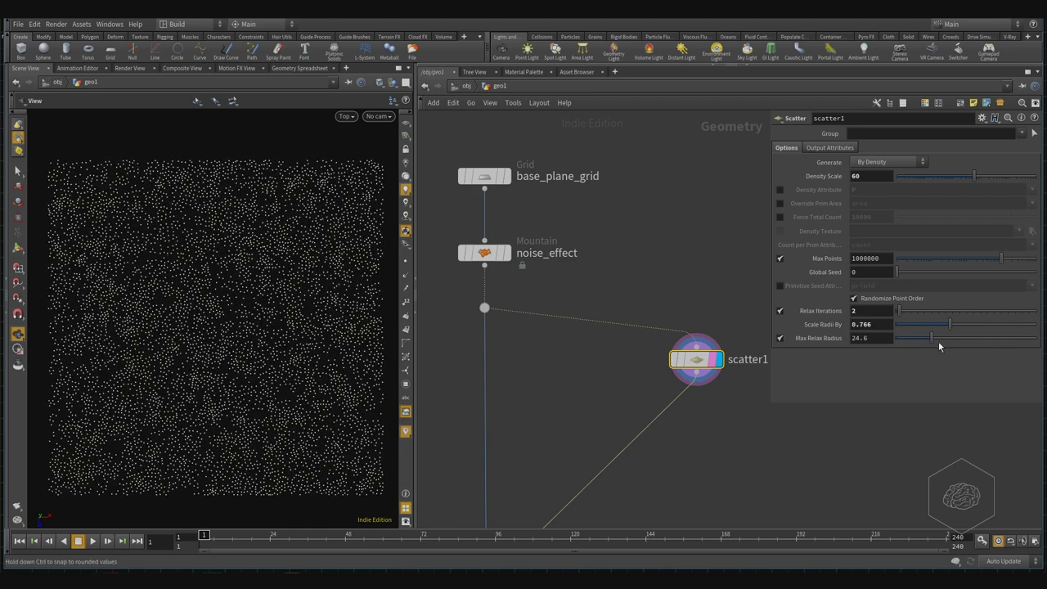
left_click_drag(921, 357, 970, 350)
Step: Toggle point relaxation and randomized point order off and back on
left_click(779, 311)
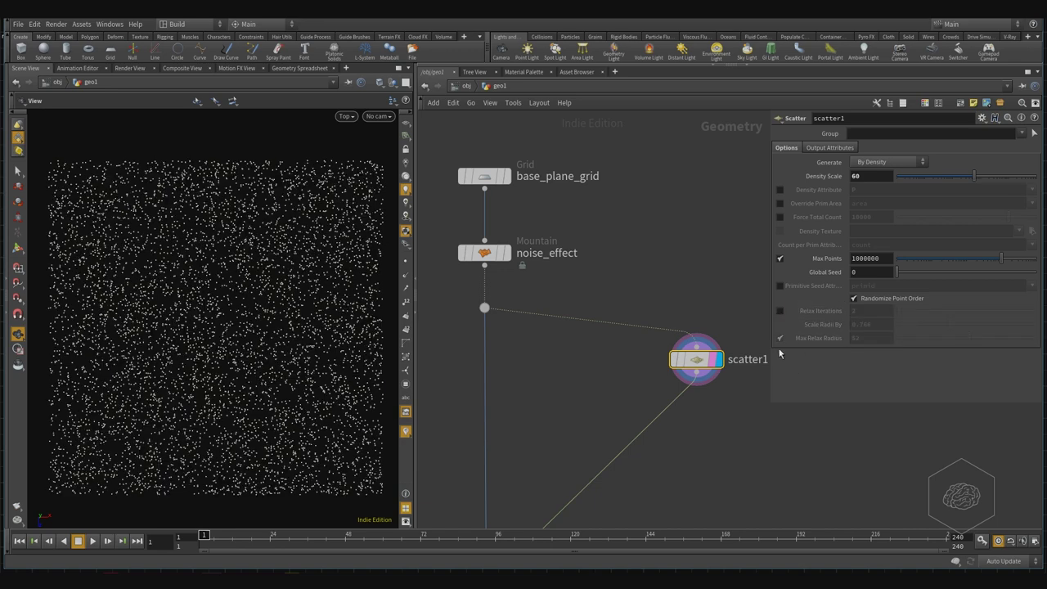
left_click(869, 300)
left_click(855, 299)
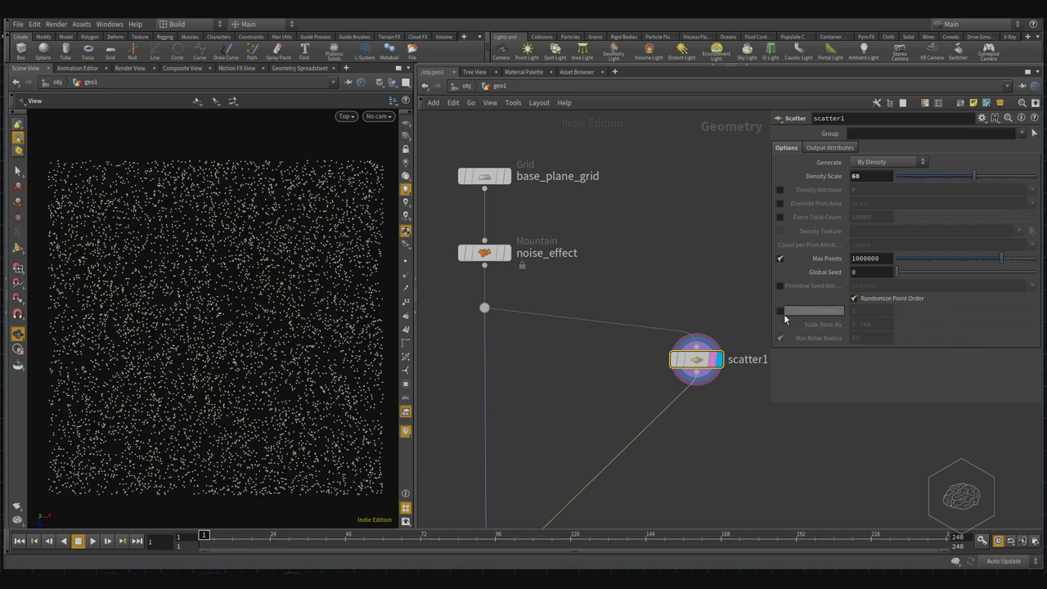
left_click(780, 311)
Step: Reset Relax Iterations to 10, Scale Radii By to 1, Max Relax Radius to 10, then disable relaxation
right_click(828, 311)
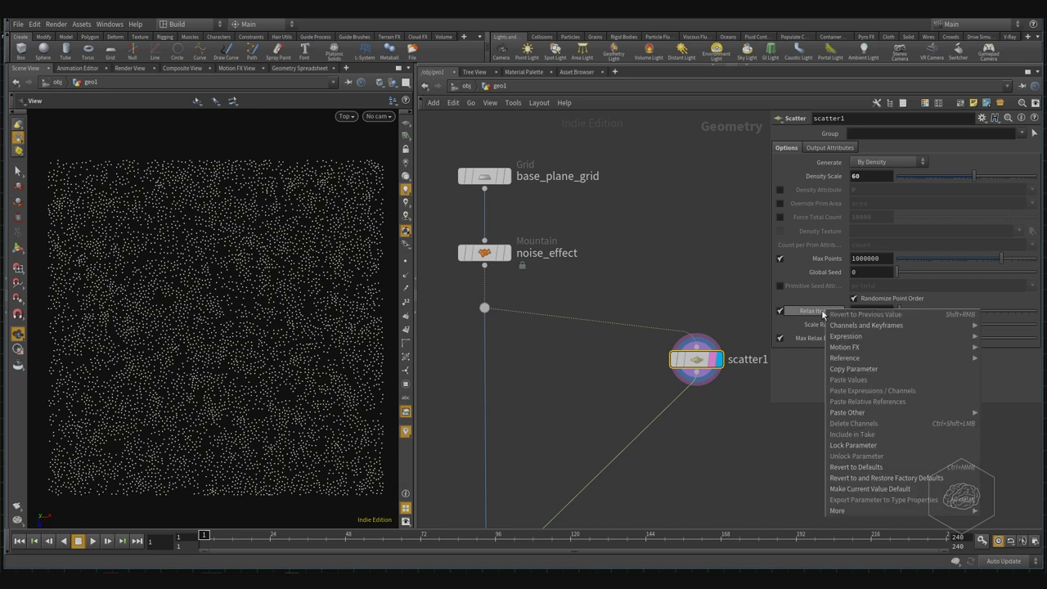
left_click(903, 478)
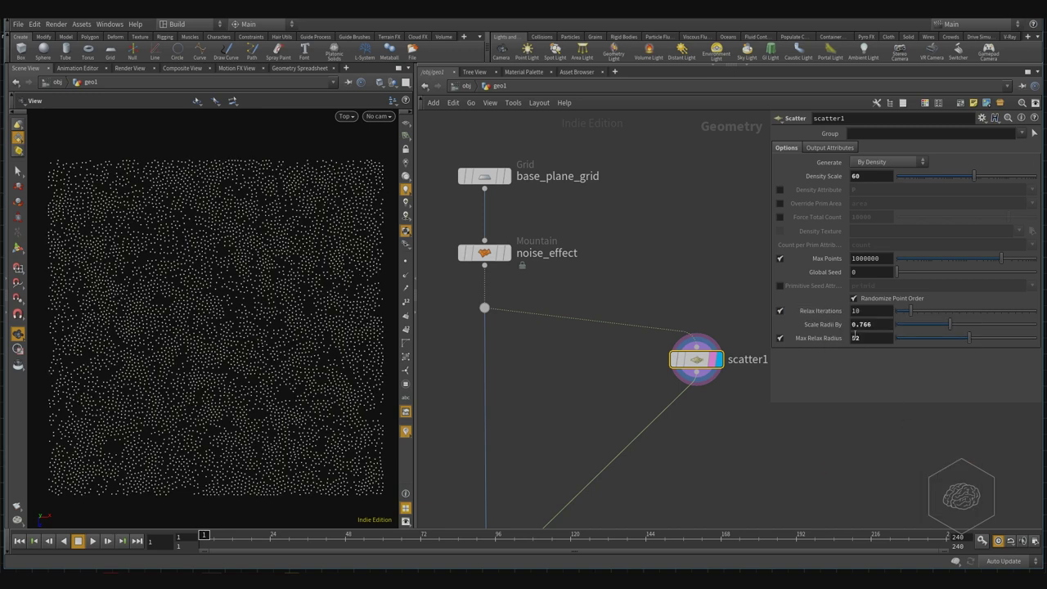
right_click(840, 324)
left_click(899, 481)
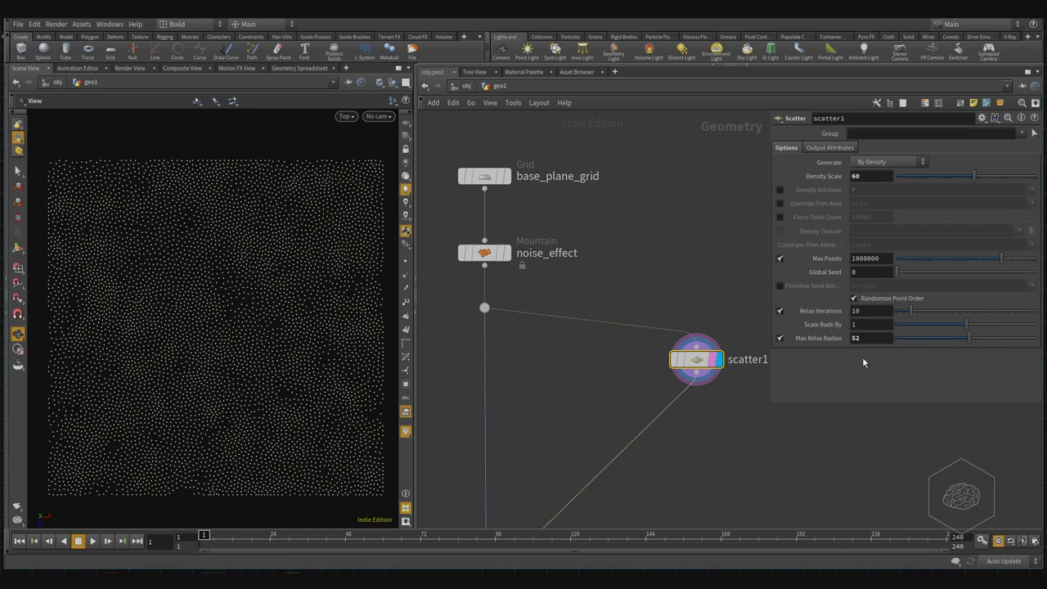
right_click(812, 338)
left_click(860, 500)
left_click(854, 299)
left_click(782, 312)
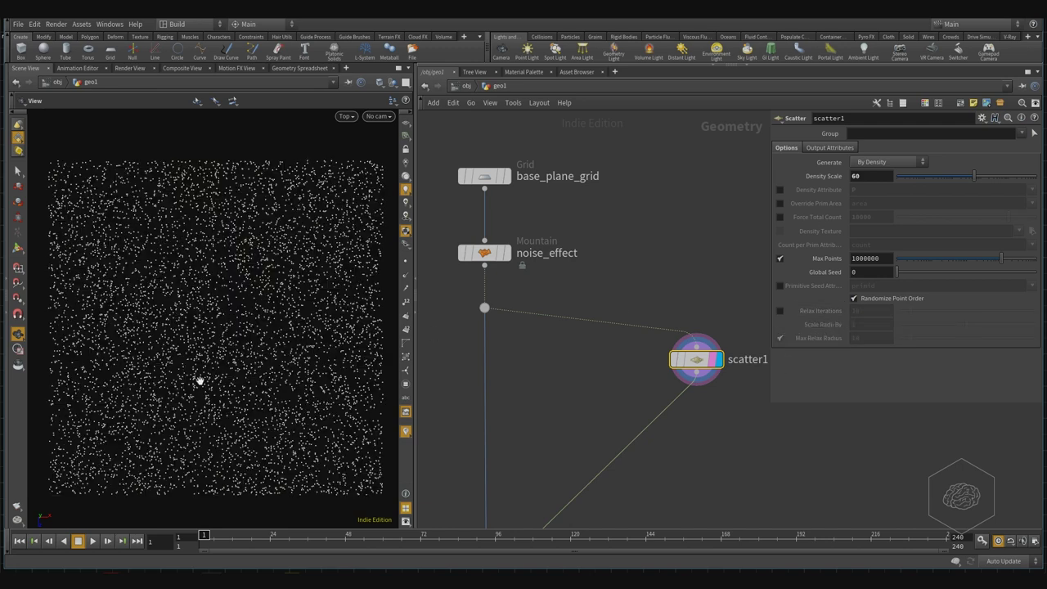
Step: Change scatter1's seed, force a total count of 1000 points, and tumble the perspective view
left_click(865, 301)
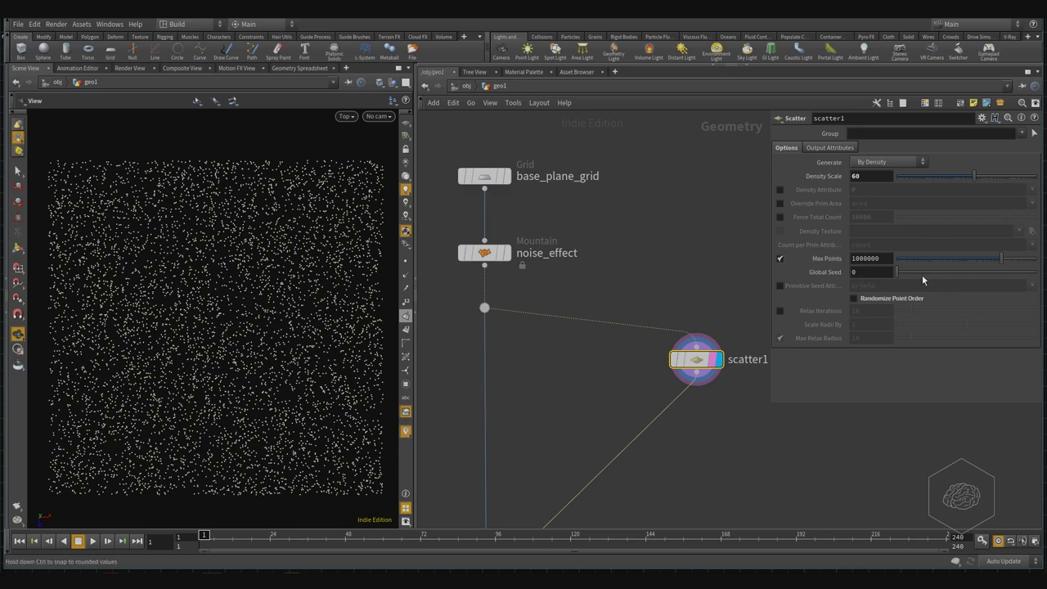
mouse_move(923, 278)
left_mouse_down()
mouse_move(901, 279)
mouse_move(880, 146)
left_mouse_up()
left_click(865, 165)
left_click(883, 182)
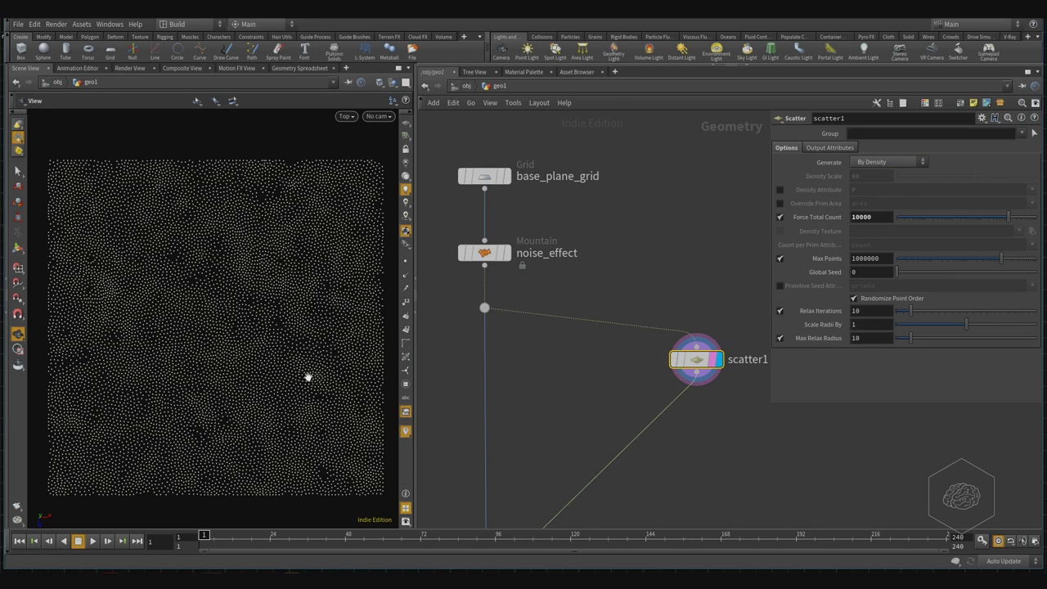
left_click(883, 217)
key("Return")
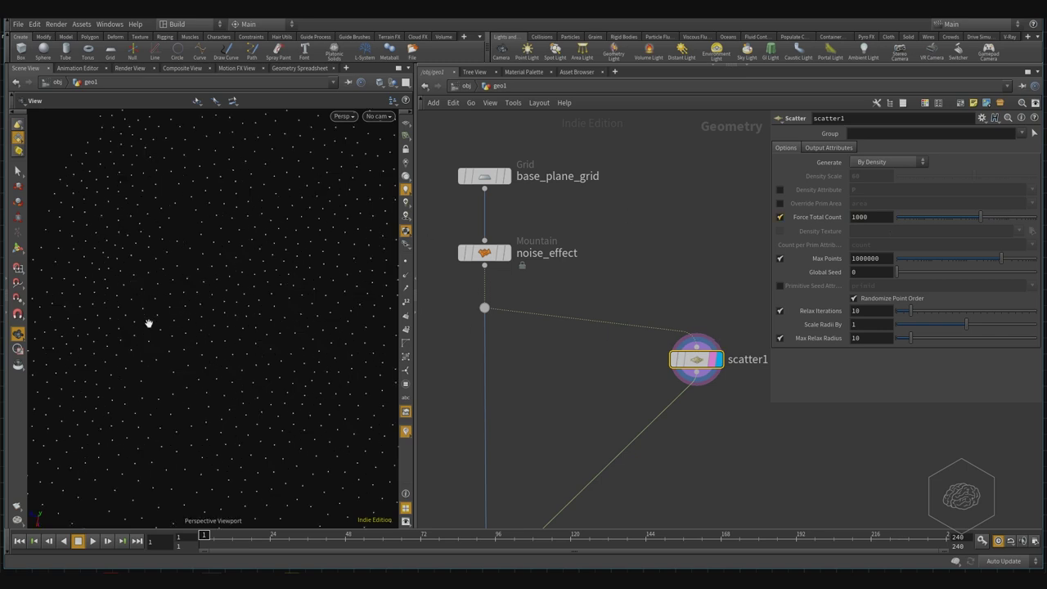
mouse_move(229, 358)
left_mouse_down()
mouse_move(320, 271)
mouse_move(138, 302)
mouse_move(238, 357)
mouse_move(297, 322)
mouse_move(302, 281)
mouse_move(204, 356)
mouse_move(228, 341)
left_mouse_up()
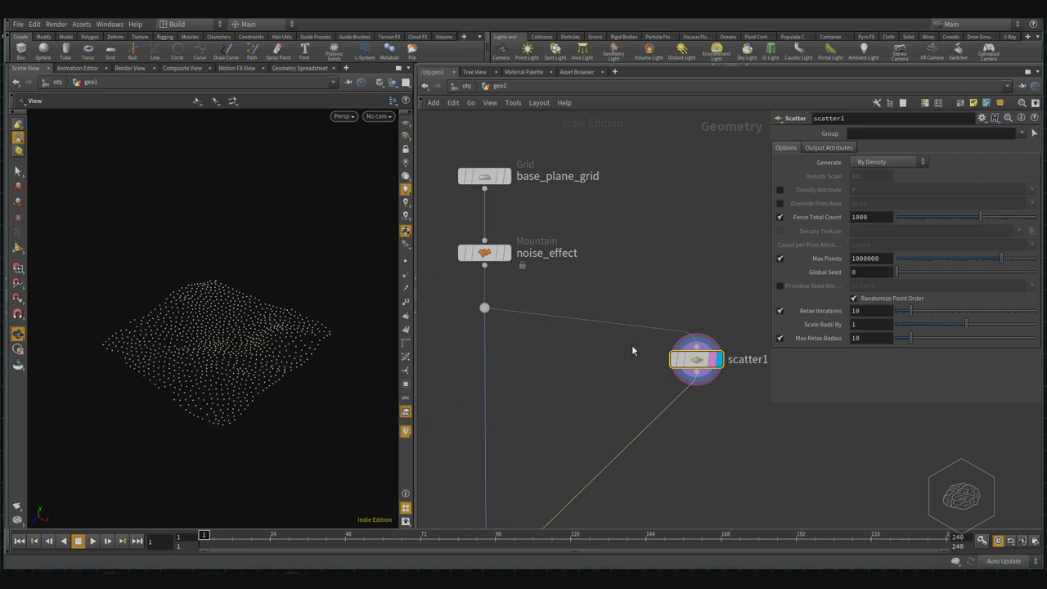
Step: Place a new Copy to Points node below scatter1 in the network
key("h")
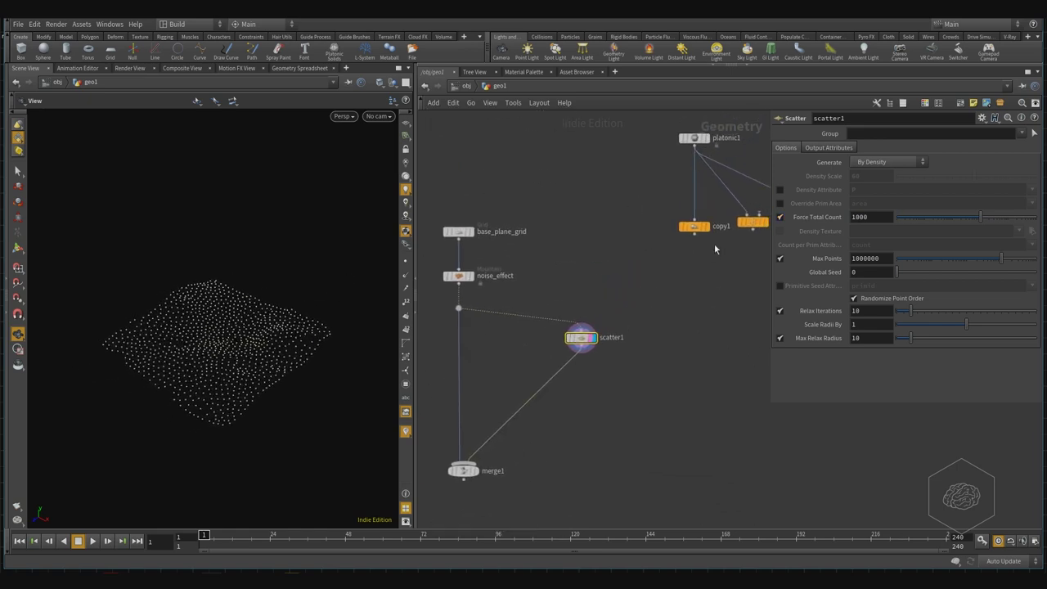
middle_click_drag(706, 276, 628, 254)
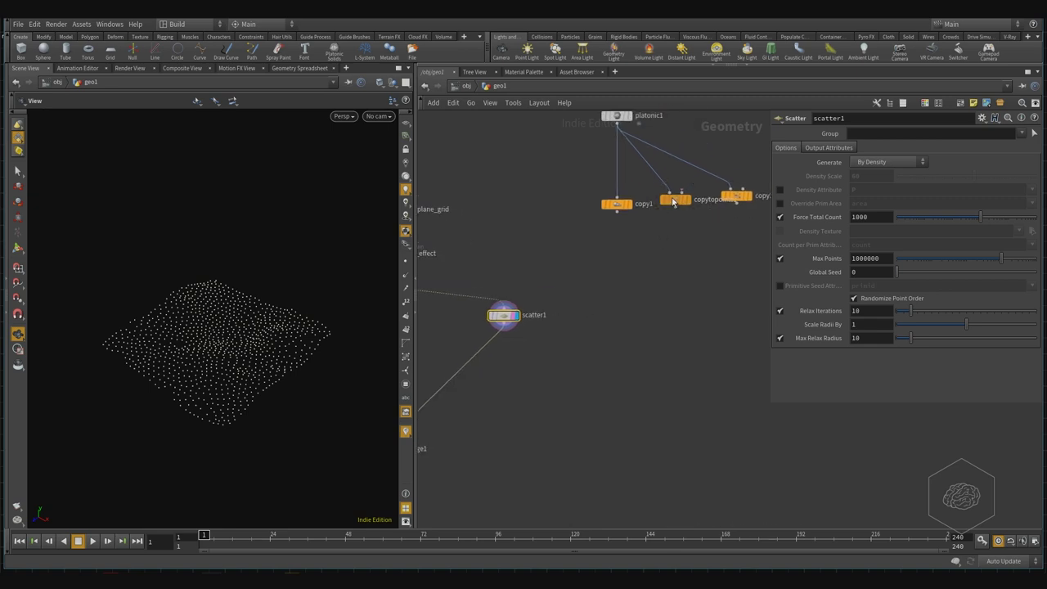
left_click(471, 407)
mouse_move(483, 405)
middle_mouse_down()
mouse_move(596, 319)
mouse_move(659, 356)
middle_mouse_up()
scroll(616, 301, "up", 3)
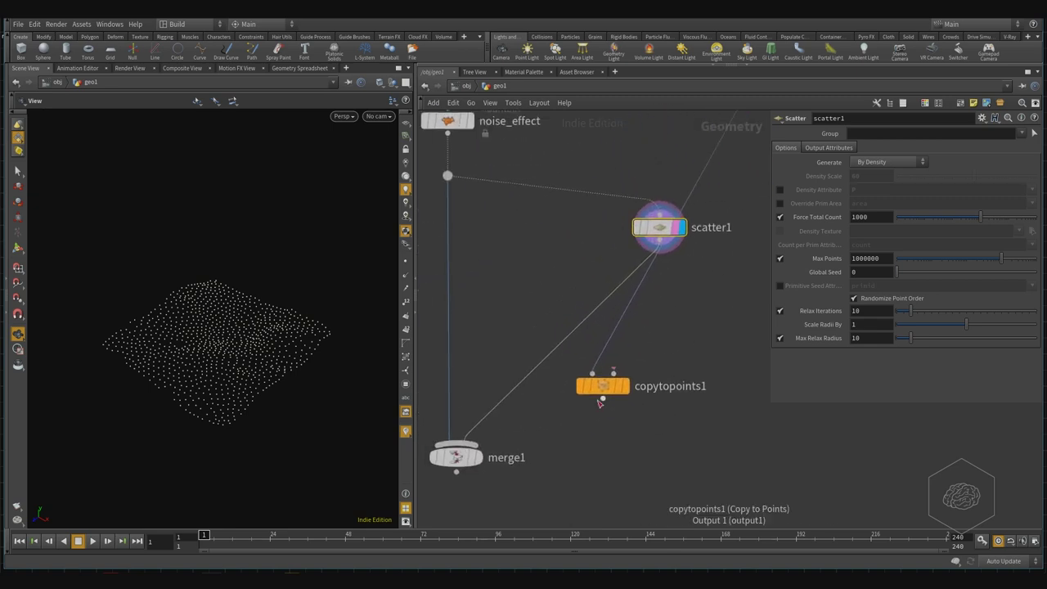
left_click_drag(619, 384, 700, 404)
Step: Wire scatter1 into Copy to Points' target input and feed its output into merge1
left_click(661, 243)
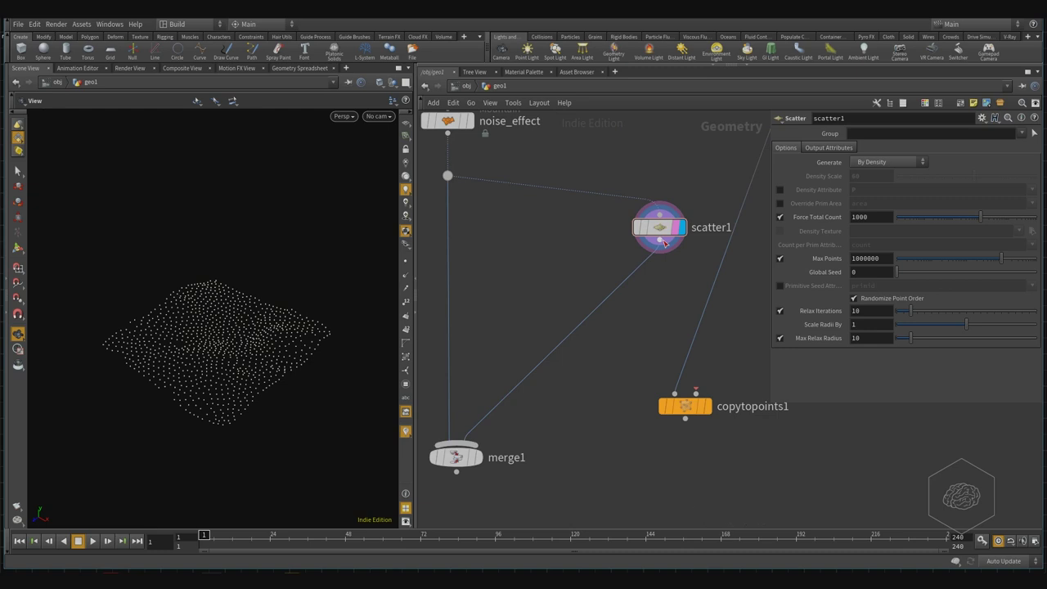
key("Escape")
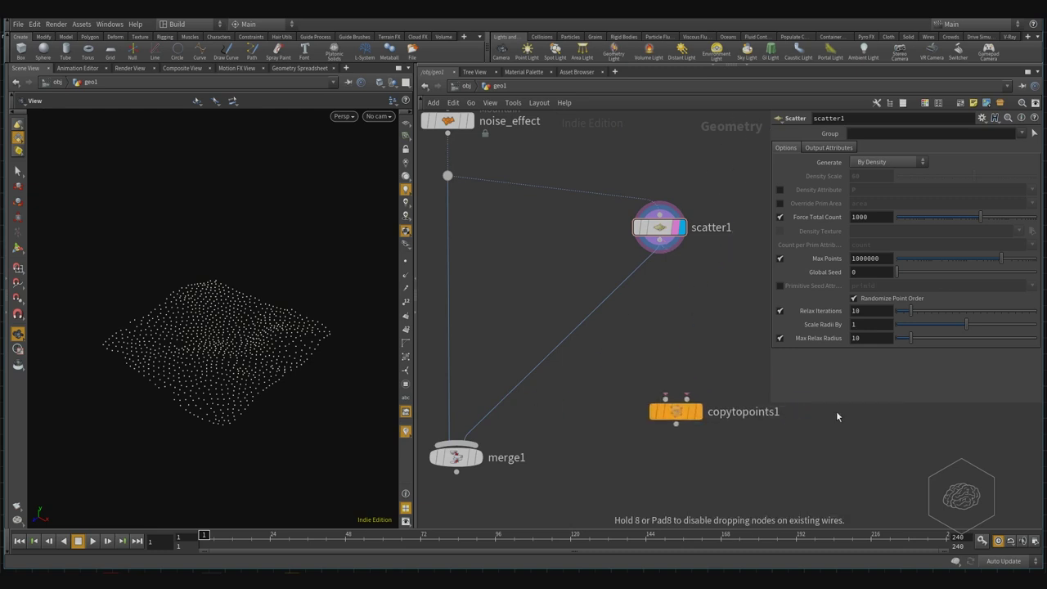
mouse_move(664, 403)
left_mouse_down()
mouse_move(691, 417)
mouse_move(589, 336)
mouse_move(650, 356)
left_mouse_up()
left_click(660, 244)
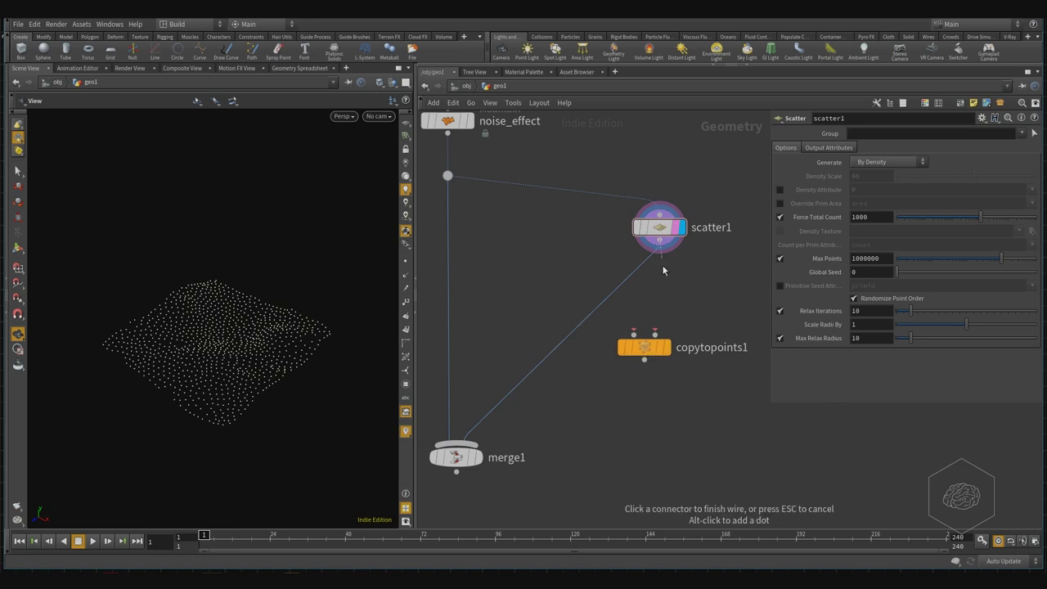
left_click(661, 311)
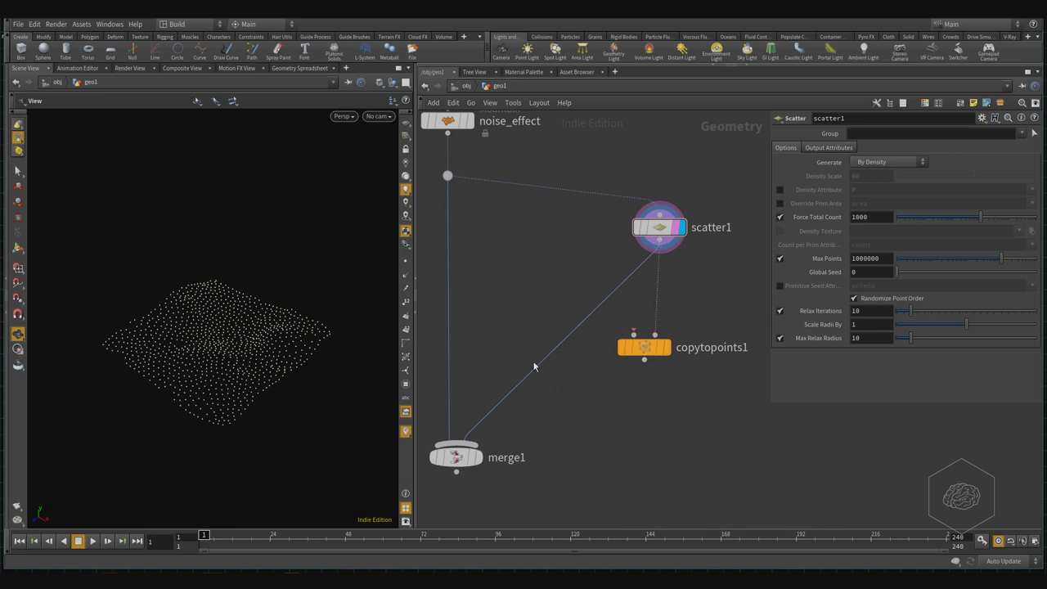
left_click_drag(544, 368, 644, 360)
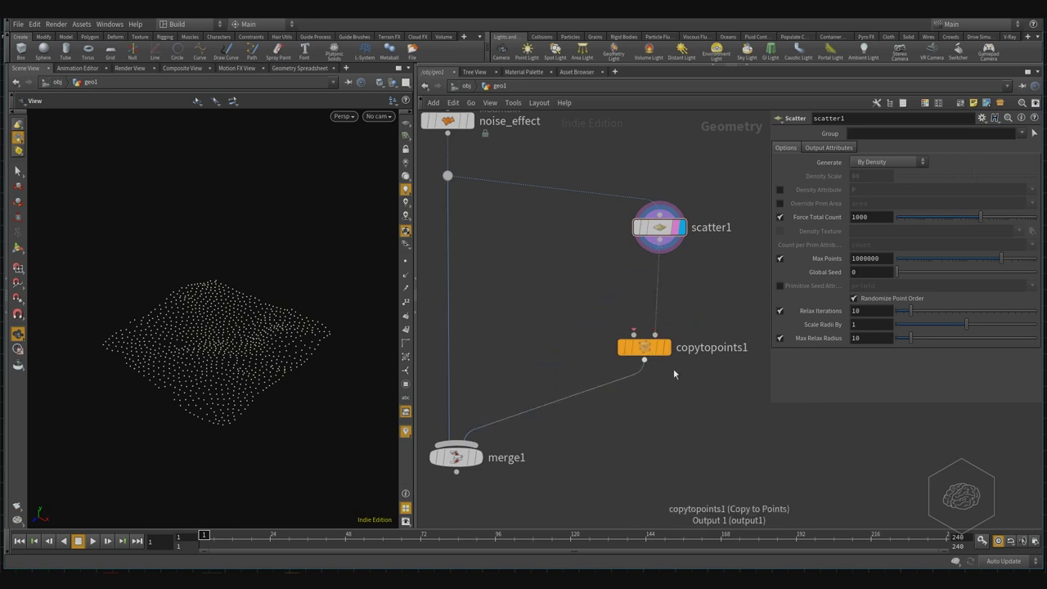
Step: Bring platonic1 into view and Alt-drag it to create a duplicate teapot node
mouse_move(692, 317)
middle_mouse_down()
mouse_move(643, 360)
mouse_move(697, 364)
middle_mouse_up()
scroll(697, 363, "down", 4)
middle_click_drag(594, 356, 433, 376)
middle_click_drag(540, 319, 603, 326)
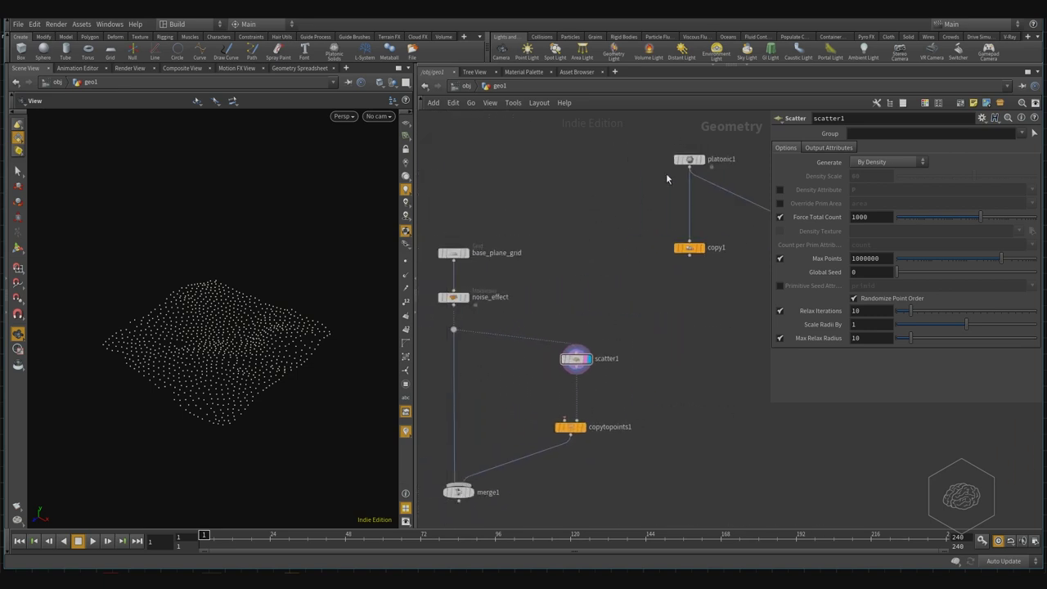
left_click(696, 159)
mouse_move(690, 159)
left_mouse_down("alt")
mouse_move(561, 204)
mouse_move(543, 233)
left_mouse_up("alt")
Step: Wire platonic2's teapot into copytopoints1's first input and set copytopoints1 as the display node
middle_click_drag(575, 276, 621, 121)
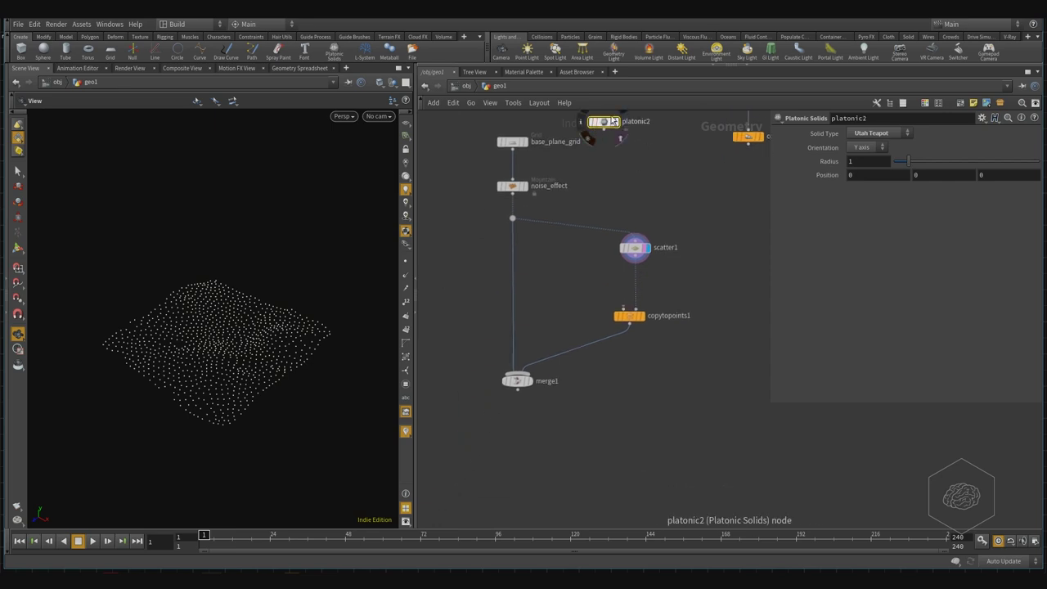
mouse_move(608, 122)
left_mouse_down()
mouse_move(563, 258)
mouse_move(550, 248)
left_mouse_up()
scroll(548, 321, "up", 2)
scroll(602, 311, "up", 1)
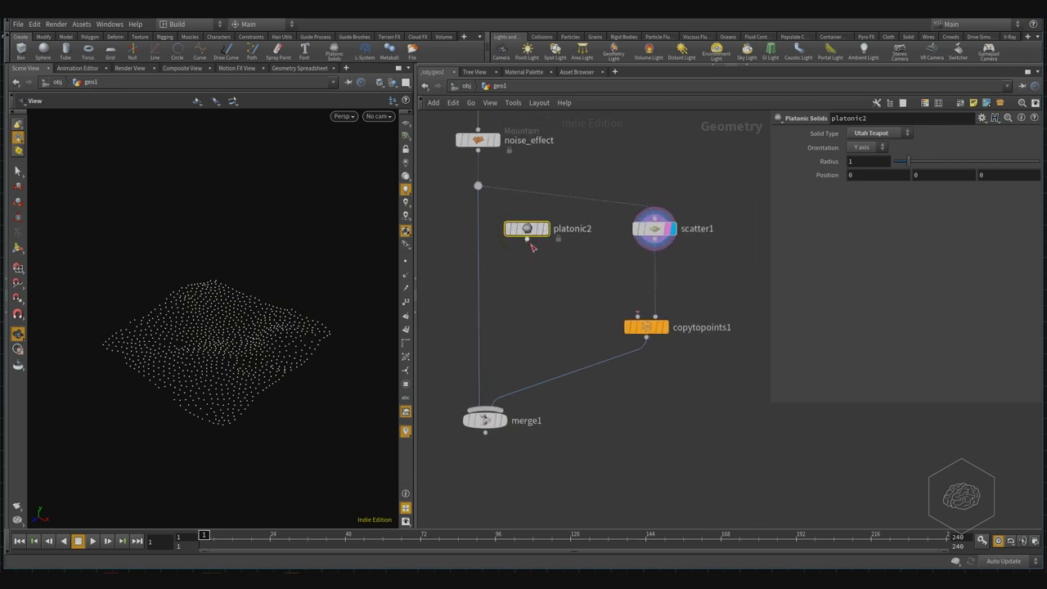
left_click(527, 239)
left_click(637, 316)
mouse_move(646, 327)
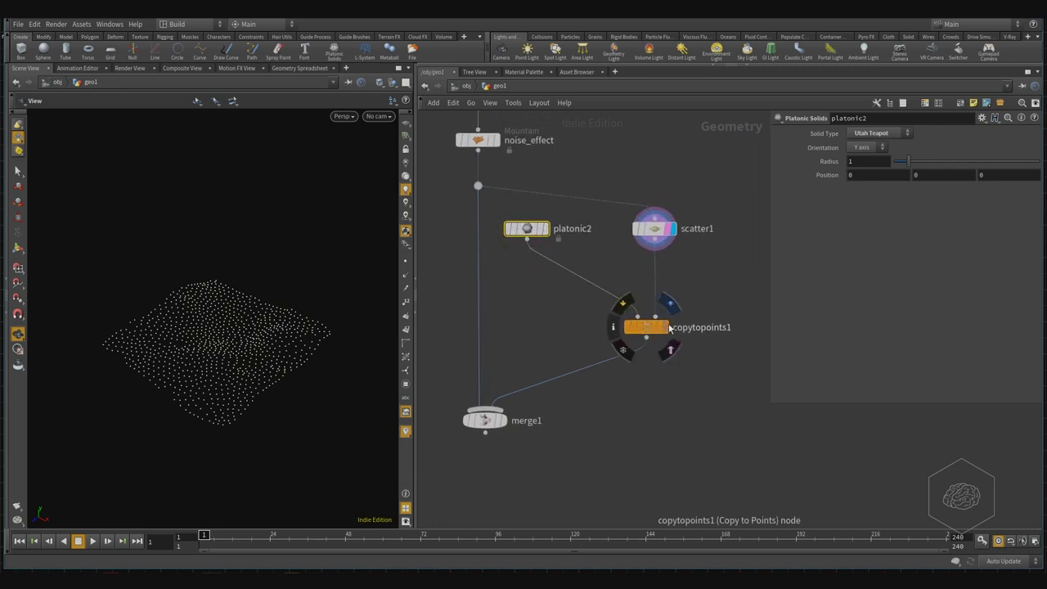
left_click(666, 333)
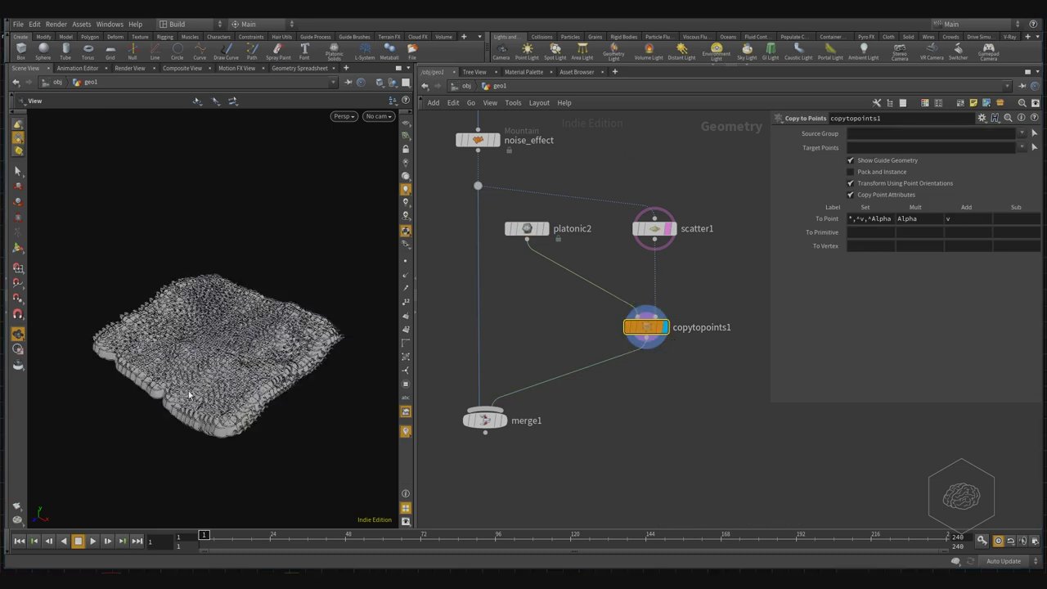
Step: Change scatter1's Force Total Count from 1000 to 10
left_click(653, 229)
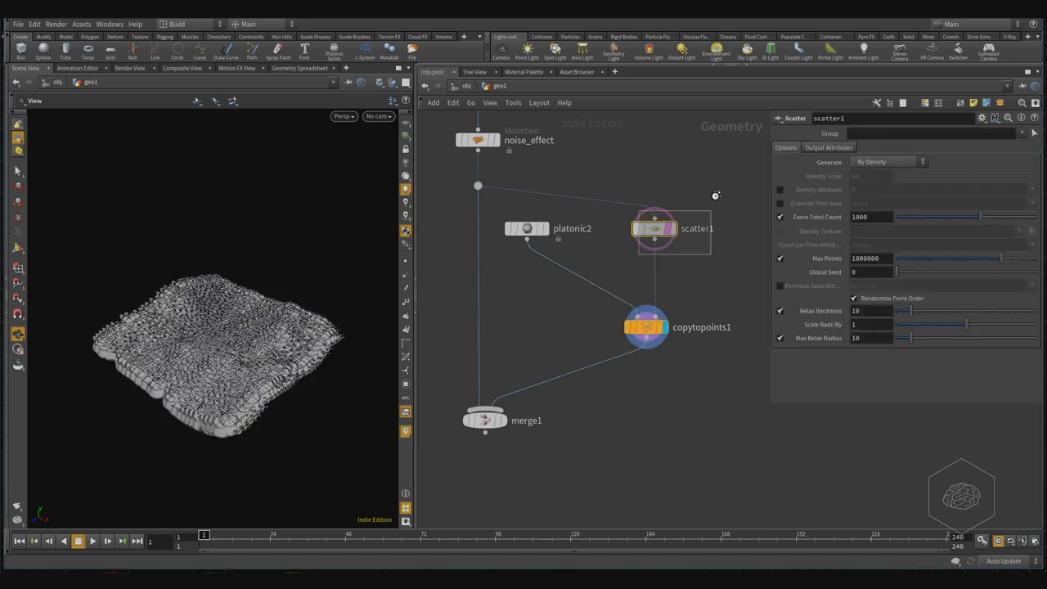
left_click(871, 217)
key("BackSpace")
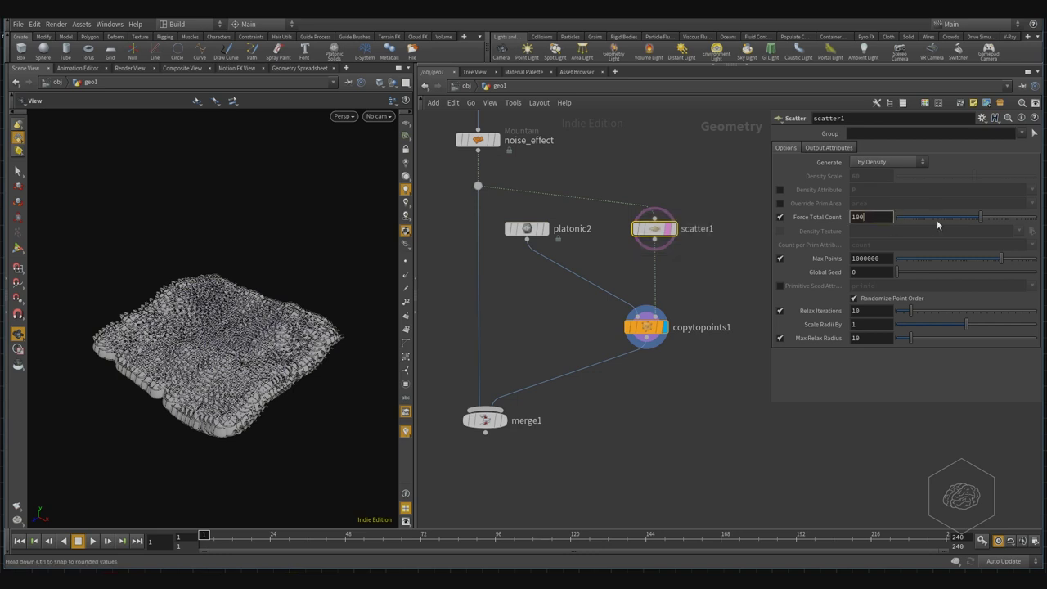
key("BackSpace")
key("Return")
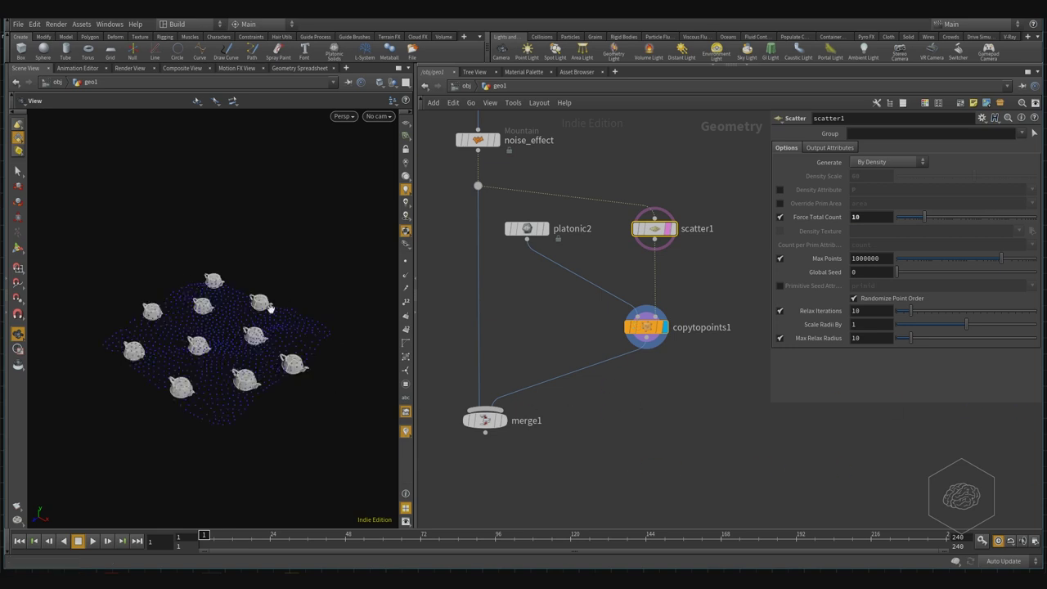
Step: Zoom the perspective view in close to the ten teapots and bring base_plane_grid into view
left_click(647, 328)
mouse_move(655, 229)
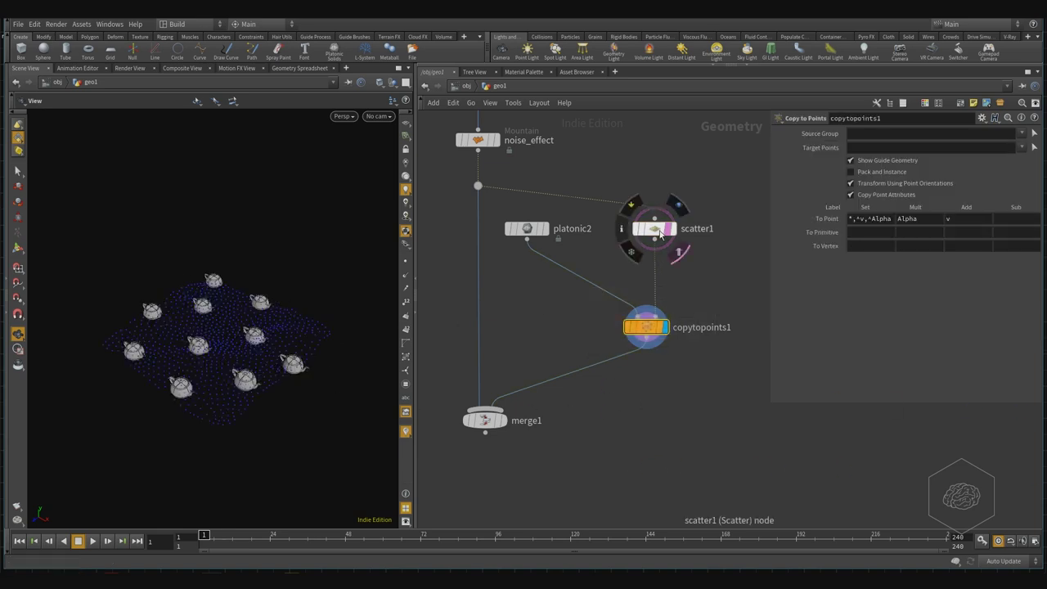
left_click(651, 235)
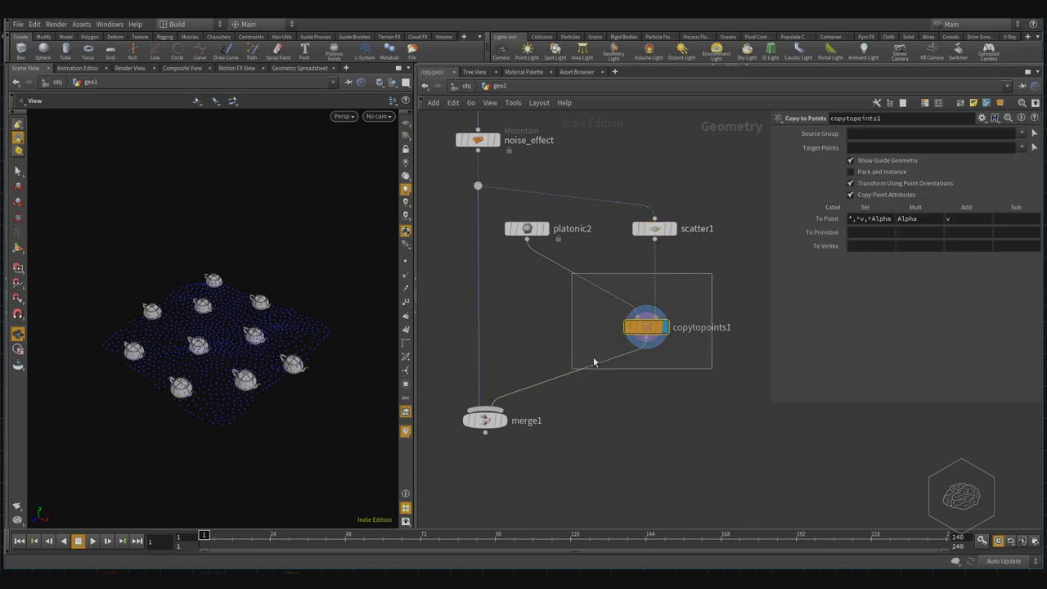
left_click_drag(742, 271, 583, 373)
middle_click_drag(216, 346, 235, 369)
scroll(235, 369, "up", 5)
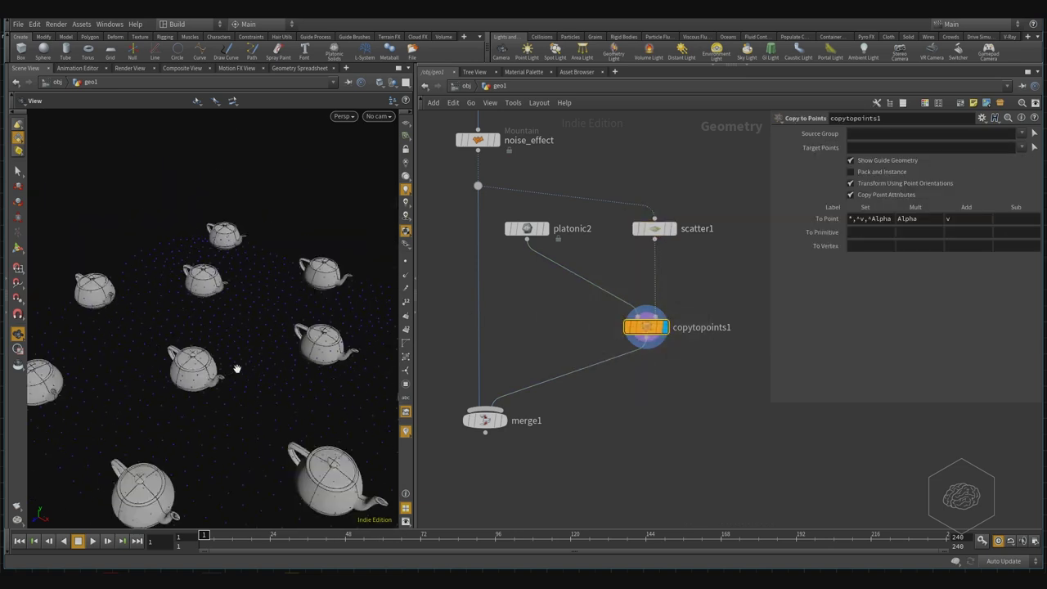
mouse_move(235, 369)
left_mouse_down()
mouse_move(258, 363)
mouse_move(227, 347)
mouse_move(222, 379)
mouse_move(267, 375)
left_mouse_up()
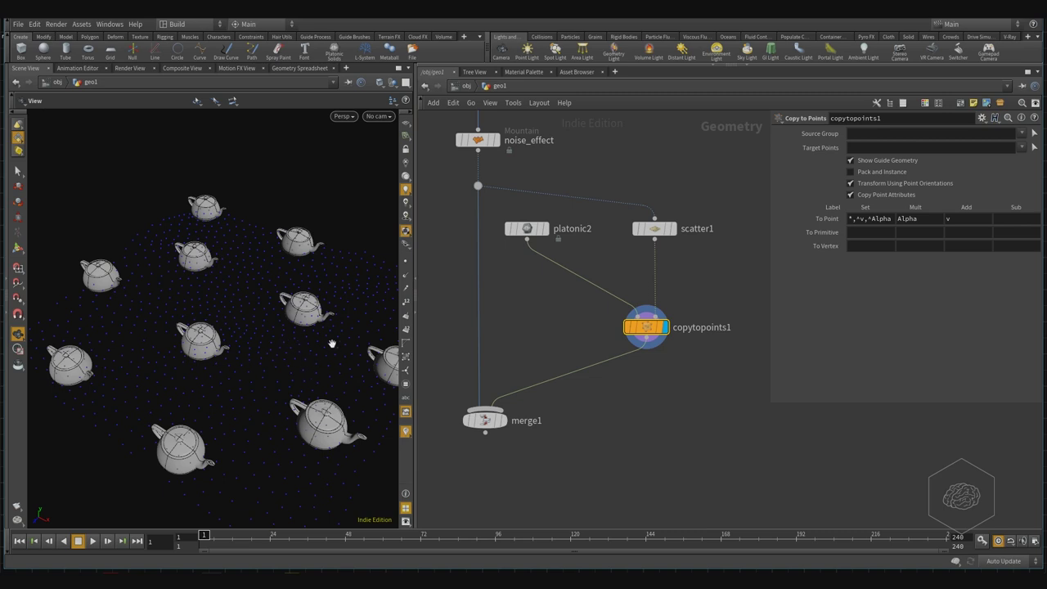
middle_click_drag(560, 283, 579, 368)
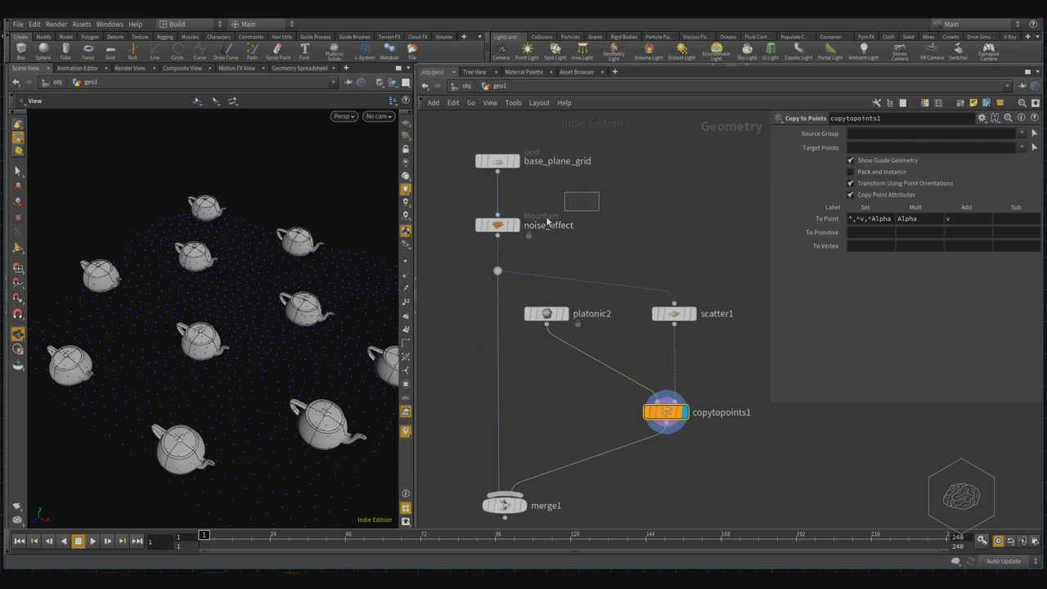
left_click(497, 226)
left_click(522, 247)
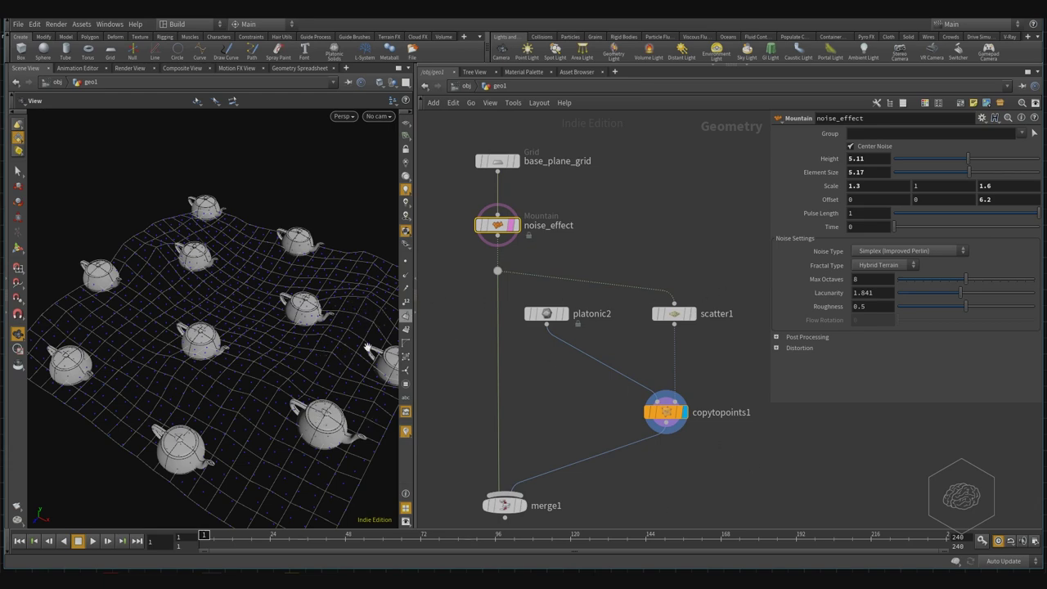
mouse_move(367, 349)
left_mouse_down()
mouse_move(320, 346)
mouse_move(251, 386)
mouse_move(320, 363)
mouse_move(285, 365)
left_mouse_up()
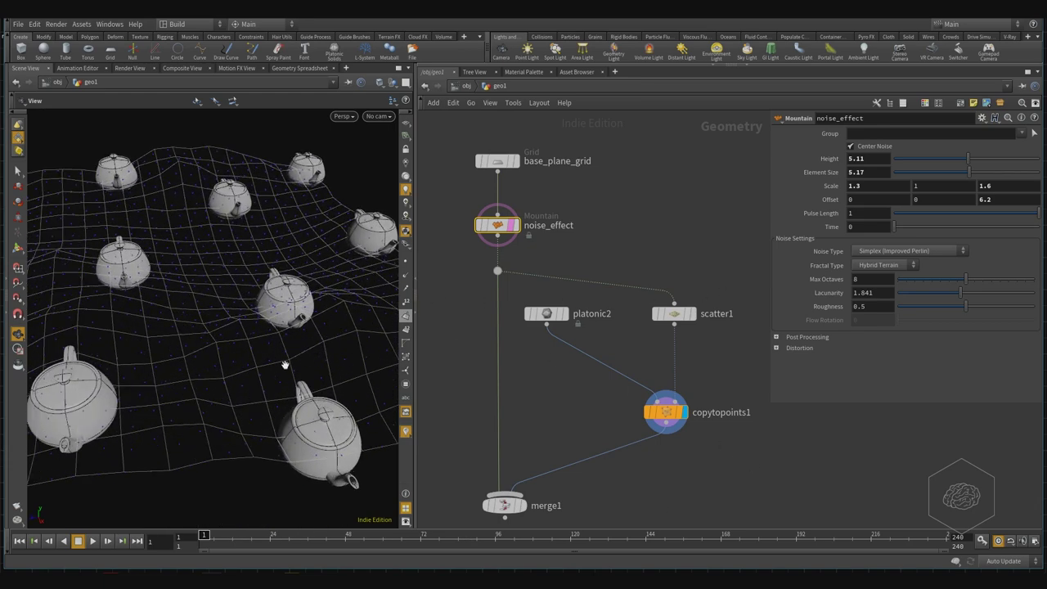
mouse_move(178, 363)
left_mouse_down()
mouse_move(271, 360)
mouse_move(336, 342)
left_mouse_up()
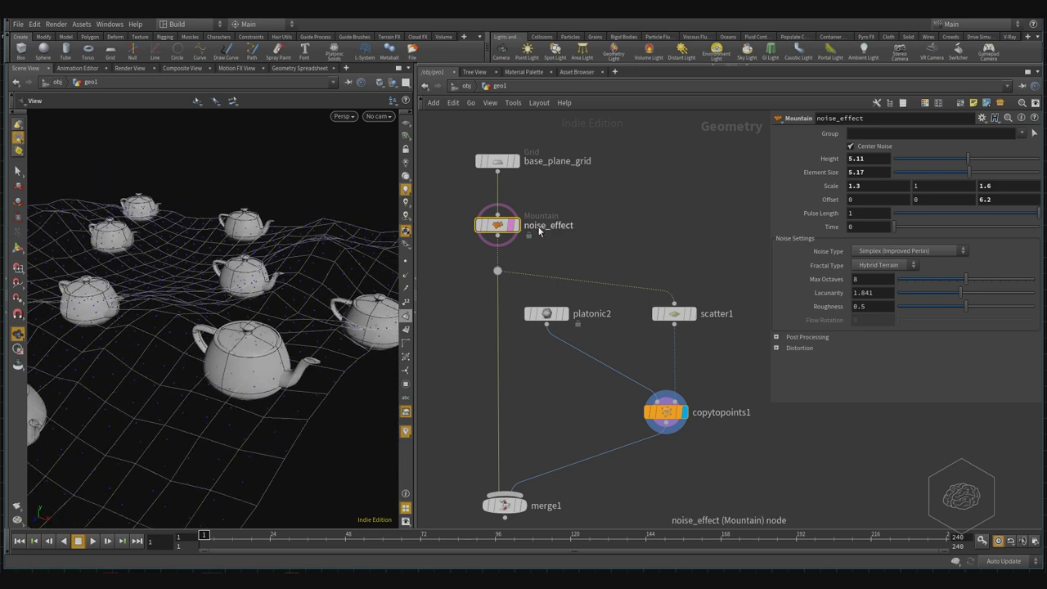
left_click(516, 225)
left_click_drag(183, 411, 287, 428)
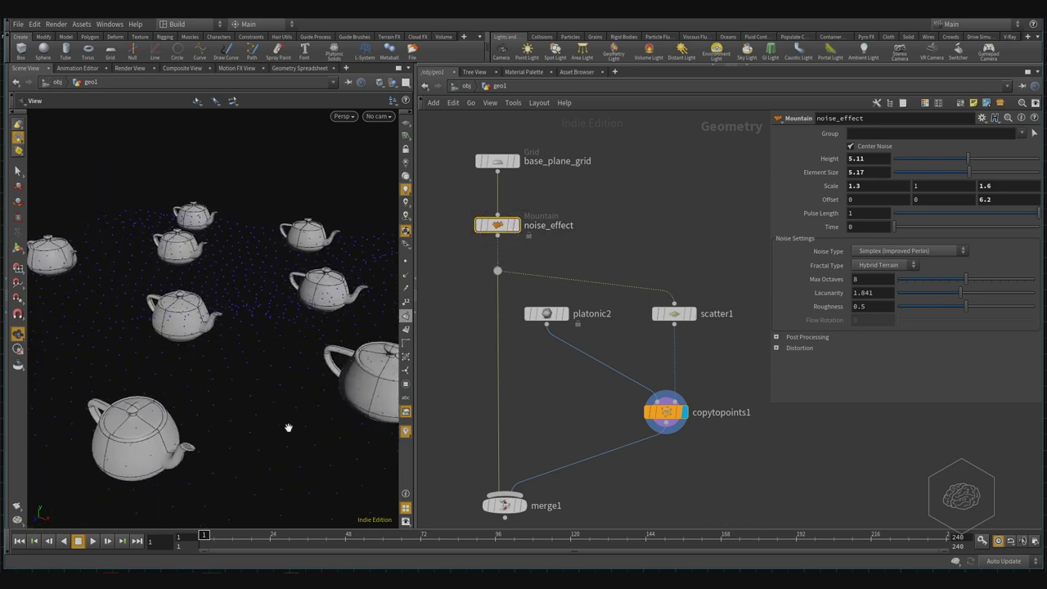
Step: Turn off Node guides in the viewport Display Options to hide the point markers
key("d")
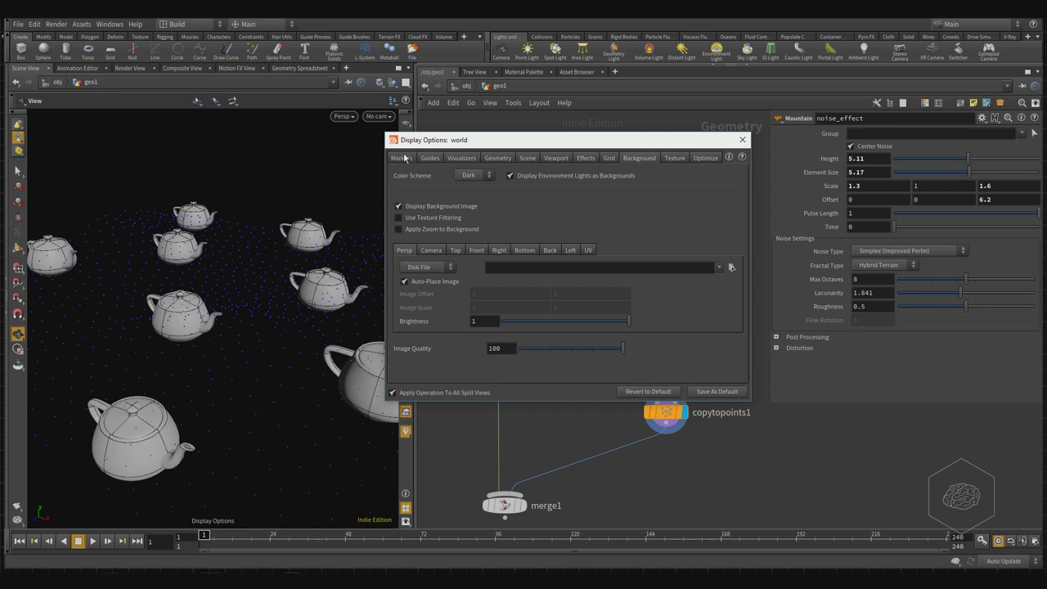
left_click(404, 158)
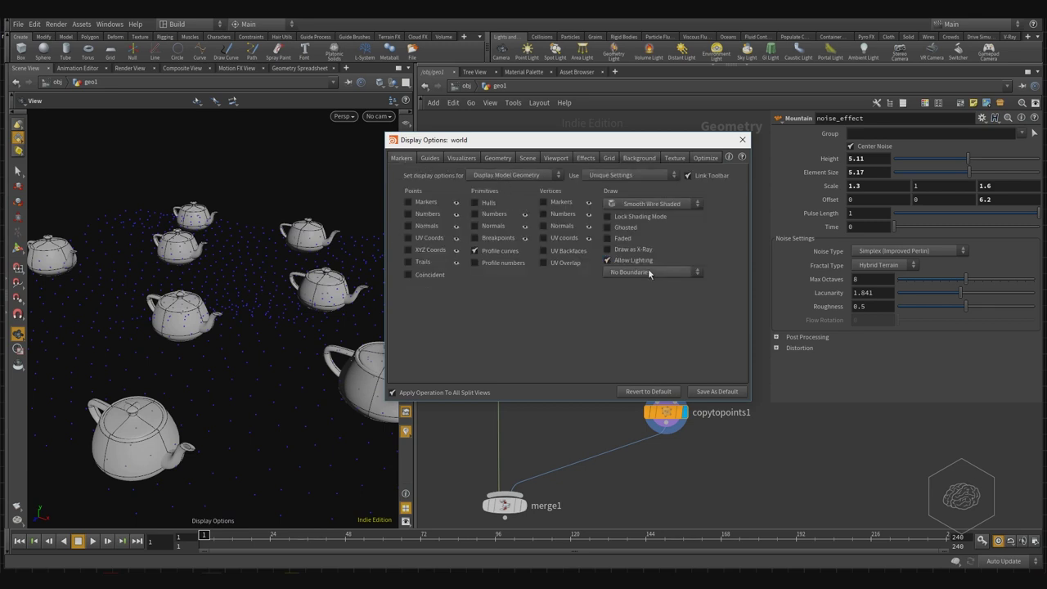
left_click(432, 159)
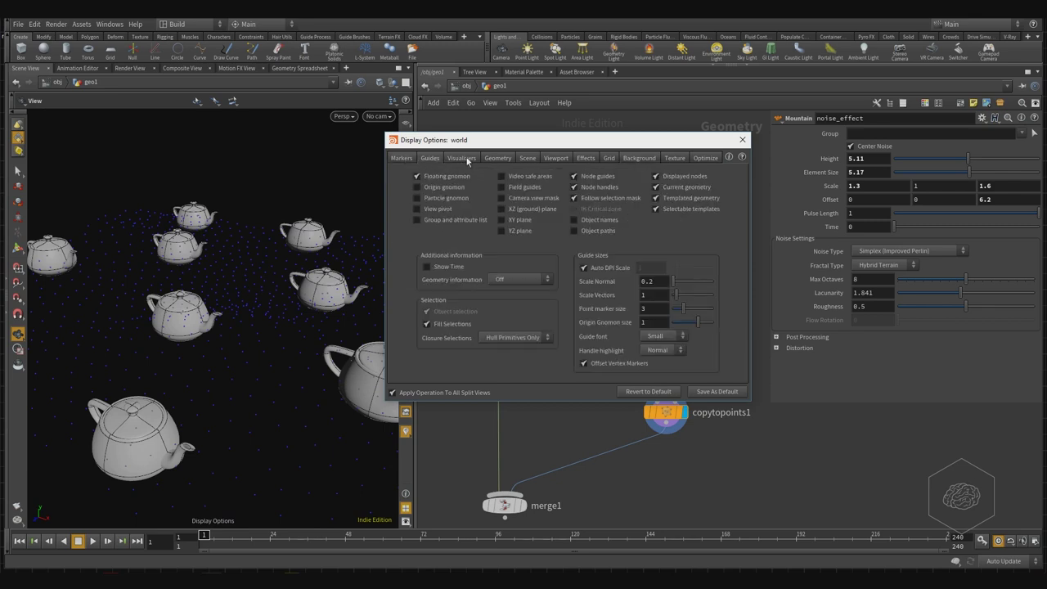
left_click(601, 178)
left_click(743, 140)
Step: Orbit around the teapots to a closer, more frontal view
mouse_move(185, 254)
left_mouse_down()
mouse_move(178, 217)
mouse_move(232, 338)
mouse_move(224, 385)
mouse_move(192, 385)
mouse_move(310, 372)
mouse_move(194, 374)
mouse_move(283, 367)
mouse_move(261, 380)
left_mouse_up()
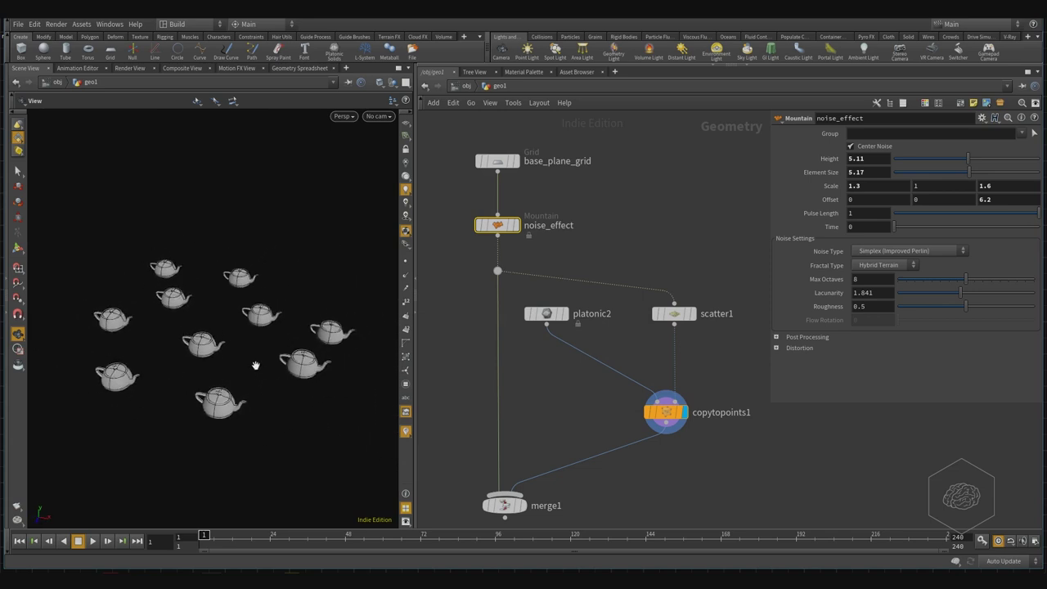
mouse_move(320, 334)
left_mouse_down()
mouse_move(299, 385)
mouse_move(224, 412)
mouse_move(119, 412)
left_mouse_up()
left_click_drag(227, 320, 243, 348)
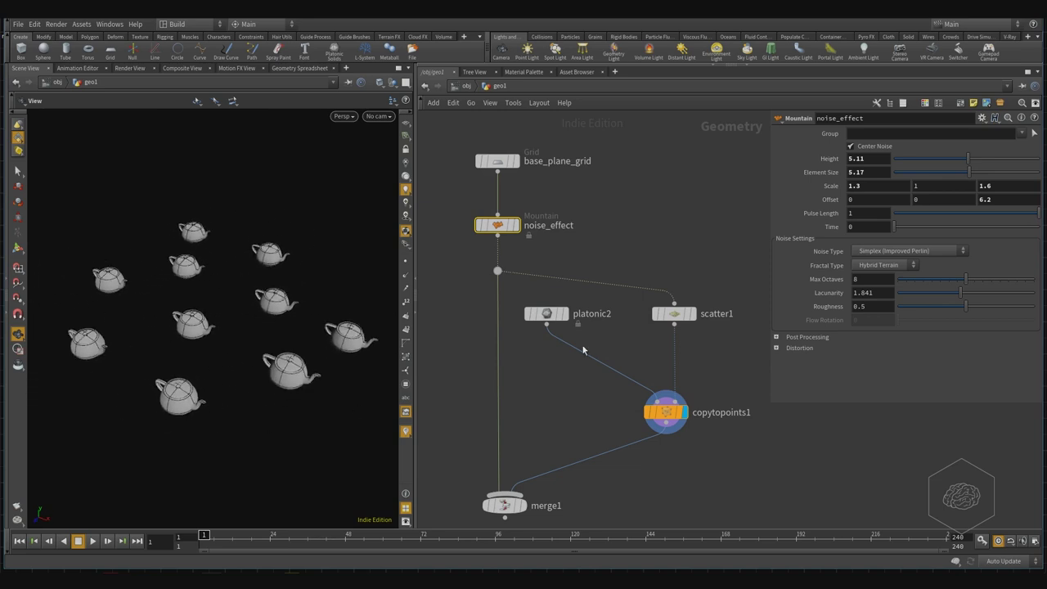